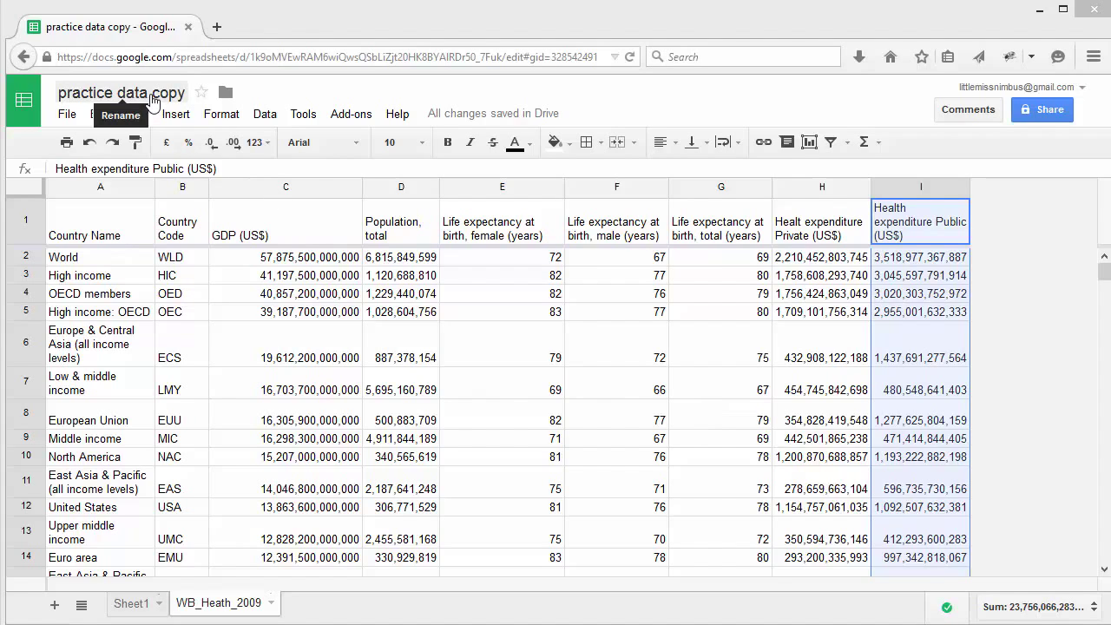
# - Insert one new column to the right of the Health expenditure Public (US$) column
pyautogui.click(807, 234)
pyautogui.click(920, 228)
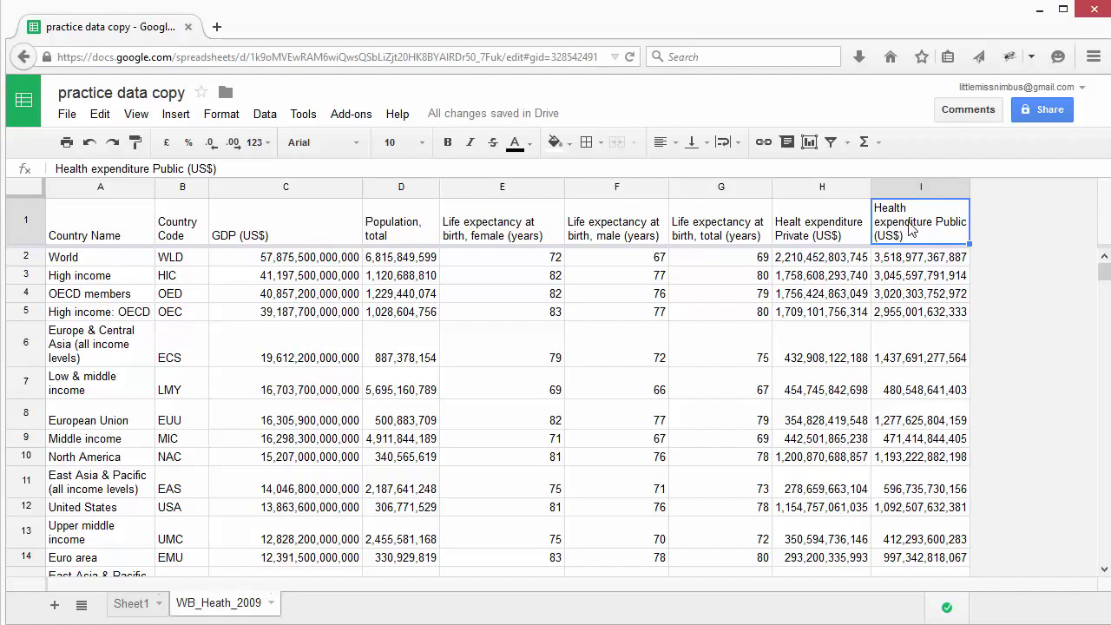
pyautogui.click(959, 189)
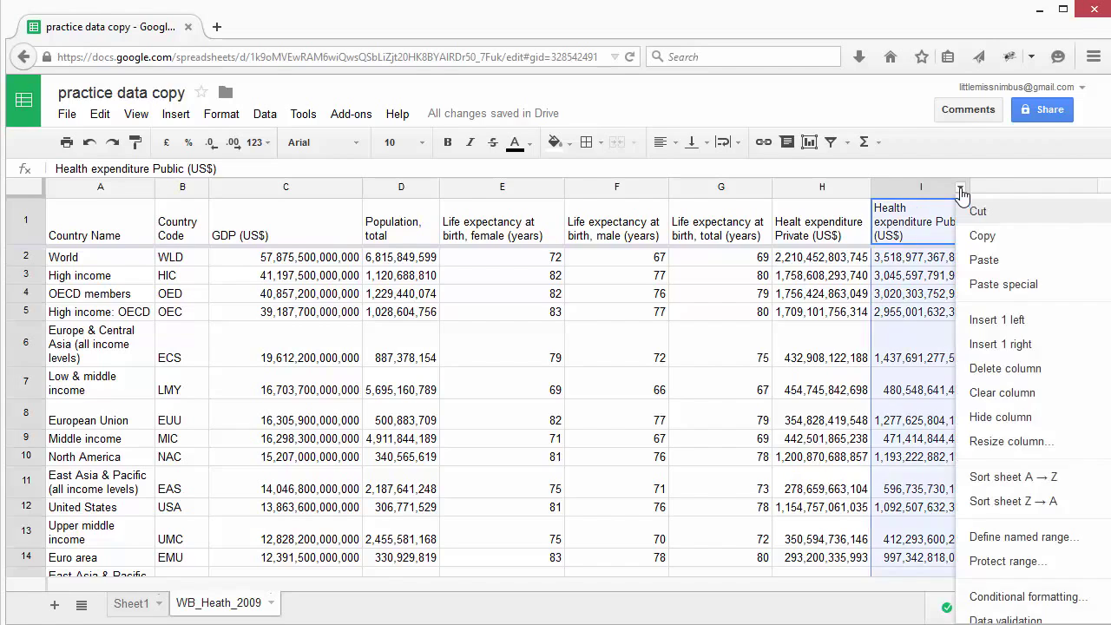
pyautogui.click(985, 344)
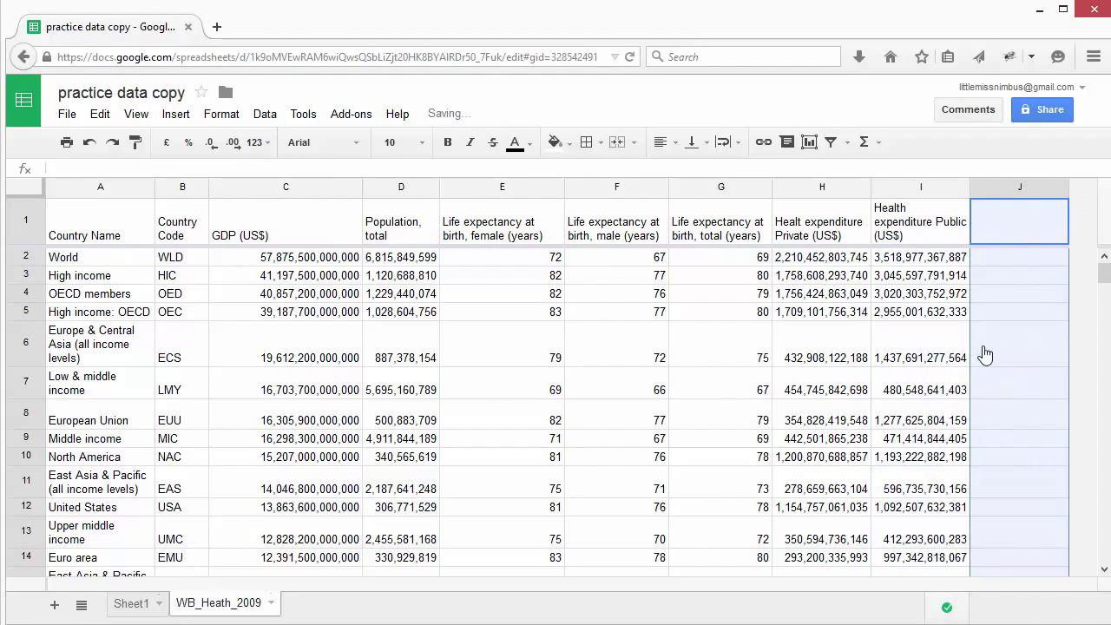
# - Enter "Health Expenditure Total" as the header of the new column in cell J1
pyautogui.doubleClick(1005, 230)
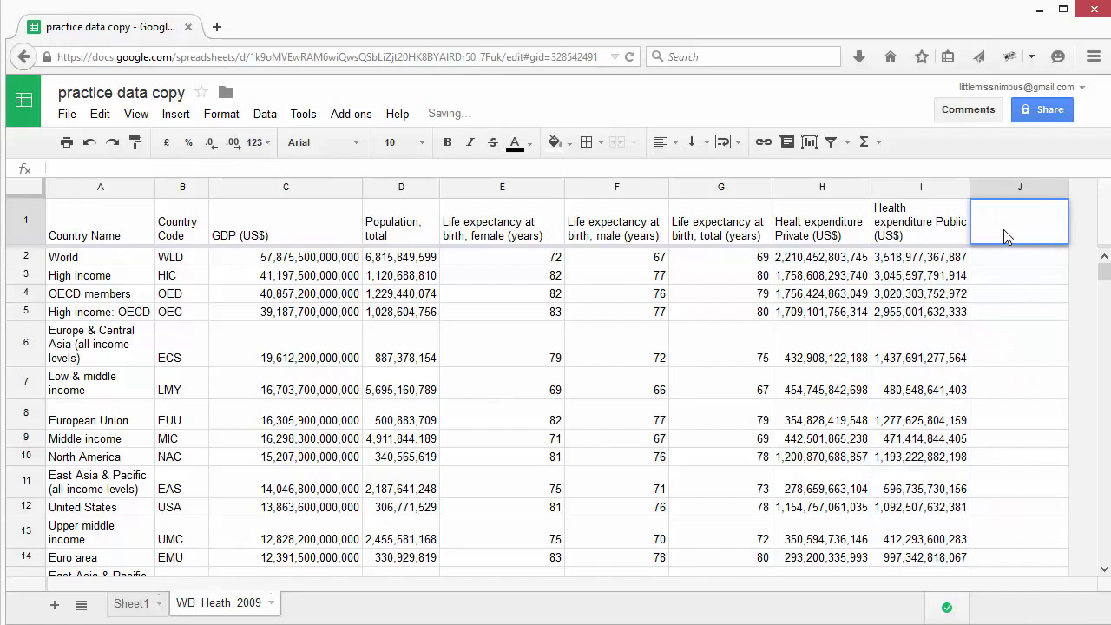
pyautogui.write('Hea')
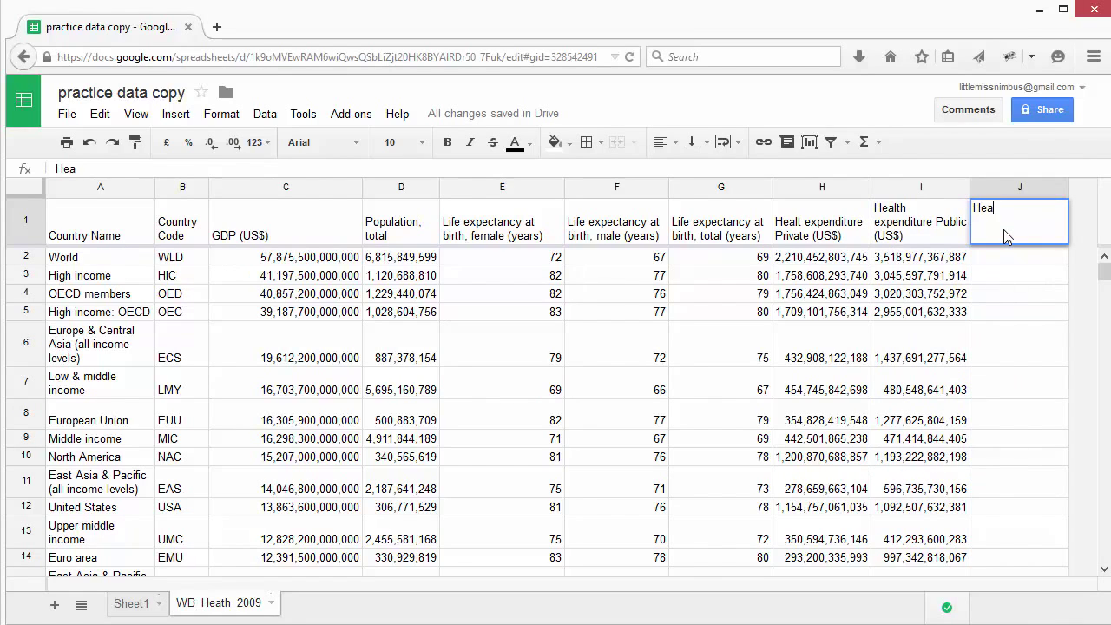
pyautogui.write('lth Expend')
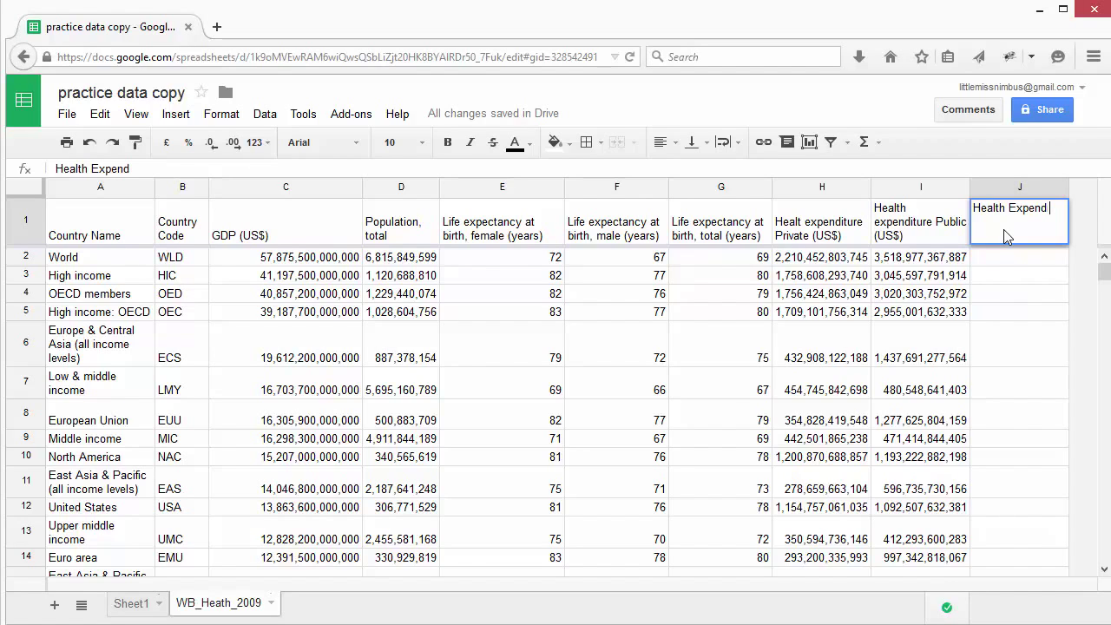
pyautogui.write('iture Total')
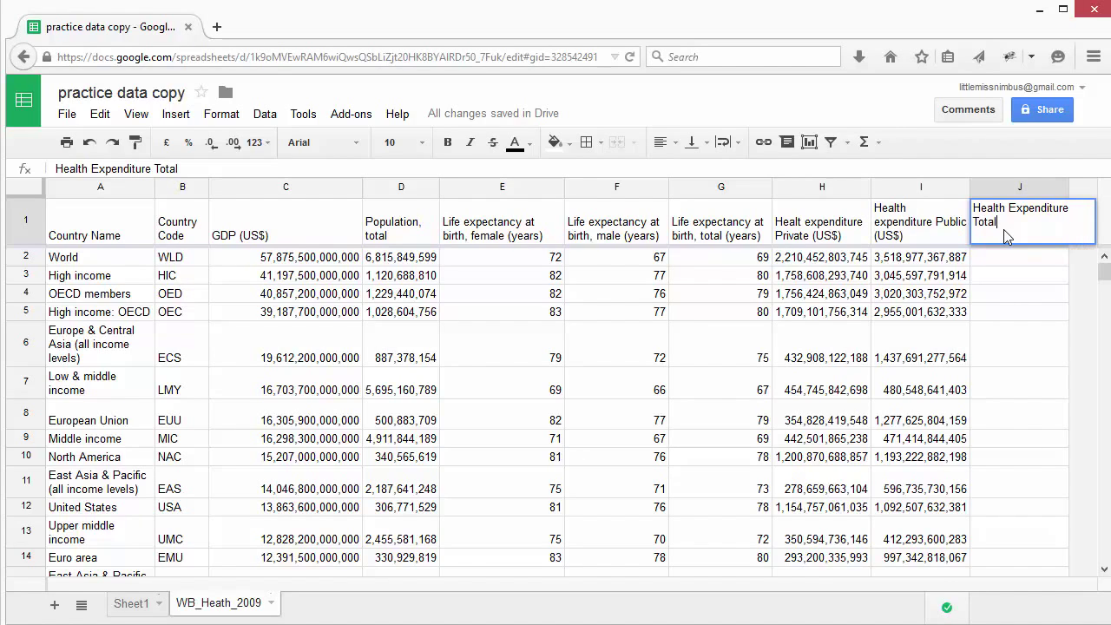
pyautogui.click(1005, 371)
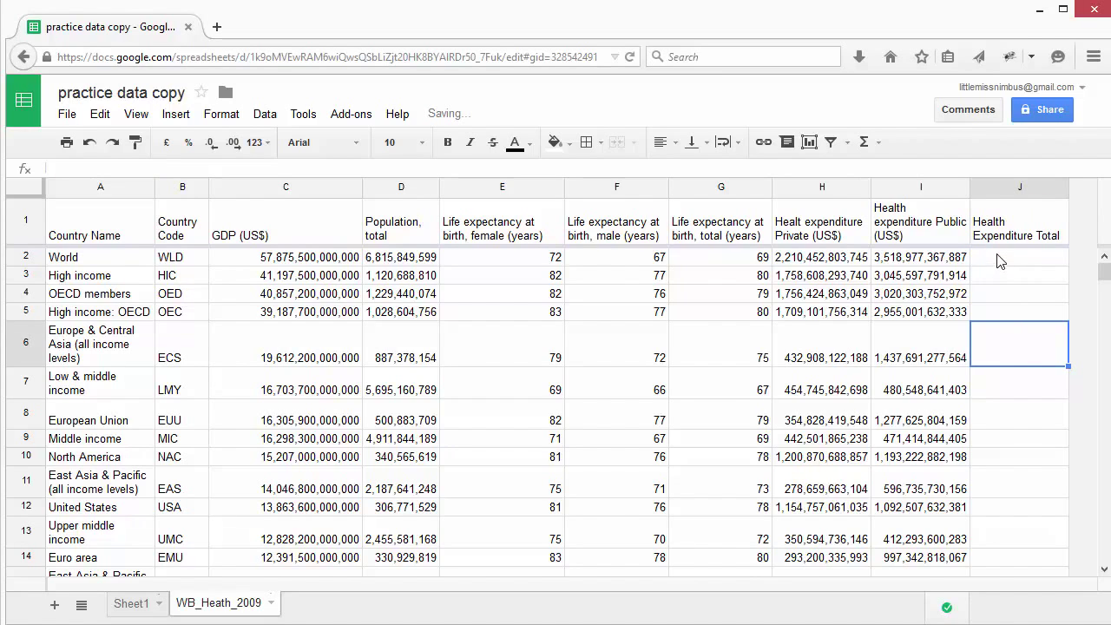
# - Enter the formula =H2+I2 in cell J2 to add World's private and public health expenditure
pyautogui.click(998, 258)
pyautogui.doubleClick(998, 258)
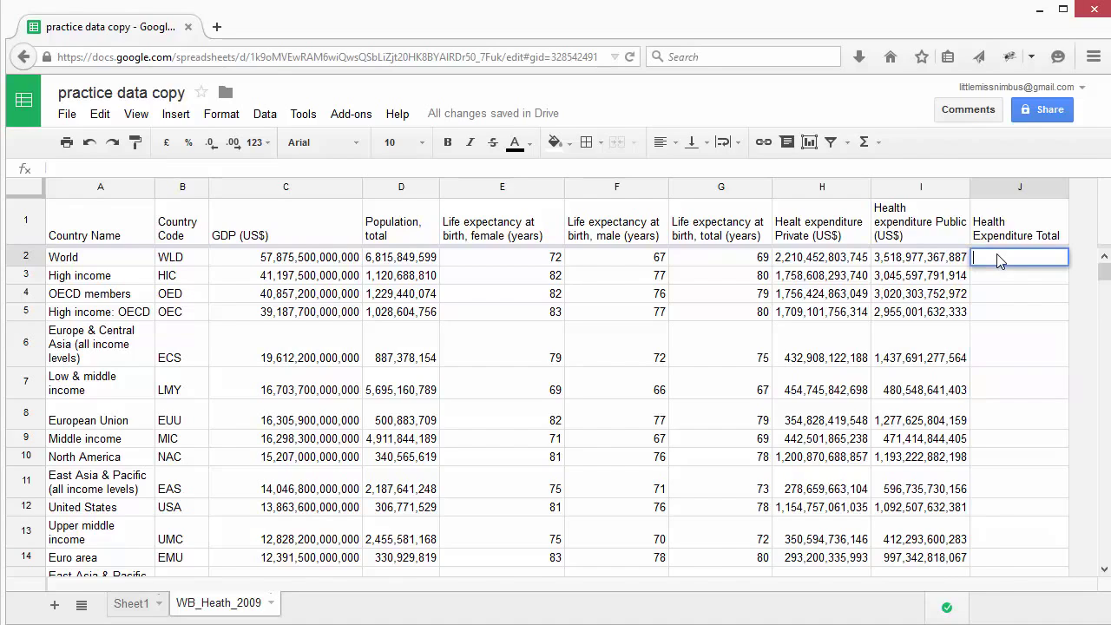
pyautogui.write('=')
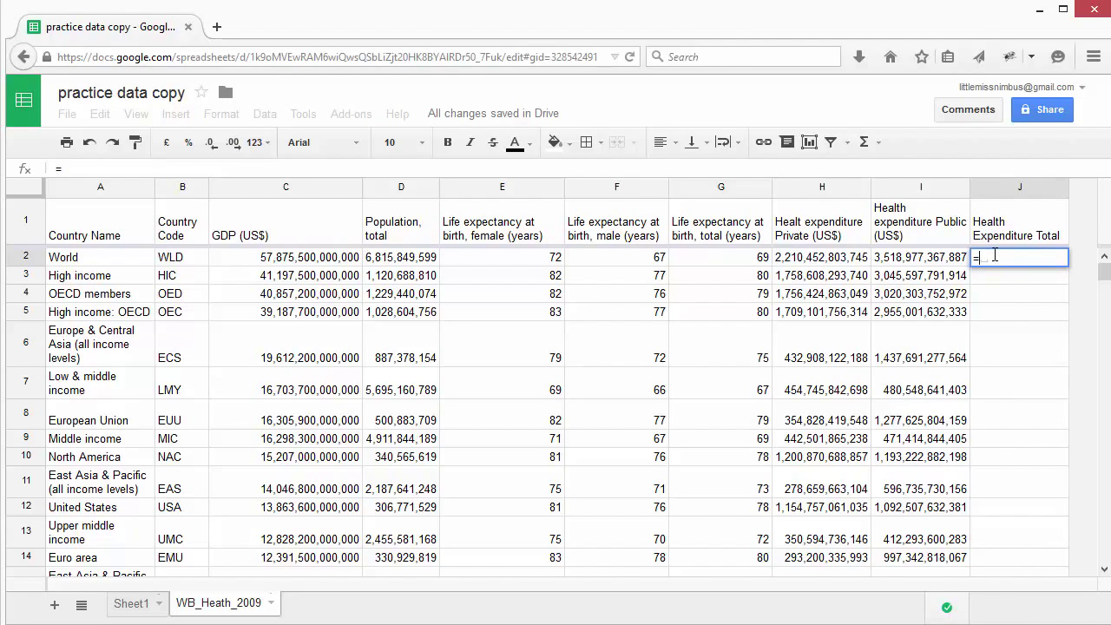
pyautogui.click(831, 262)
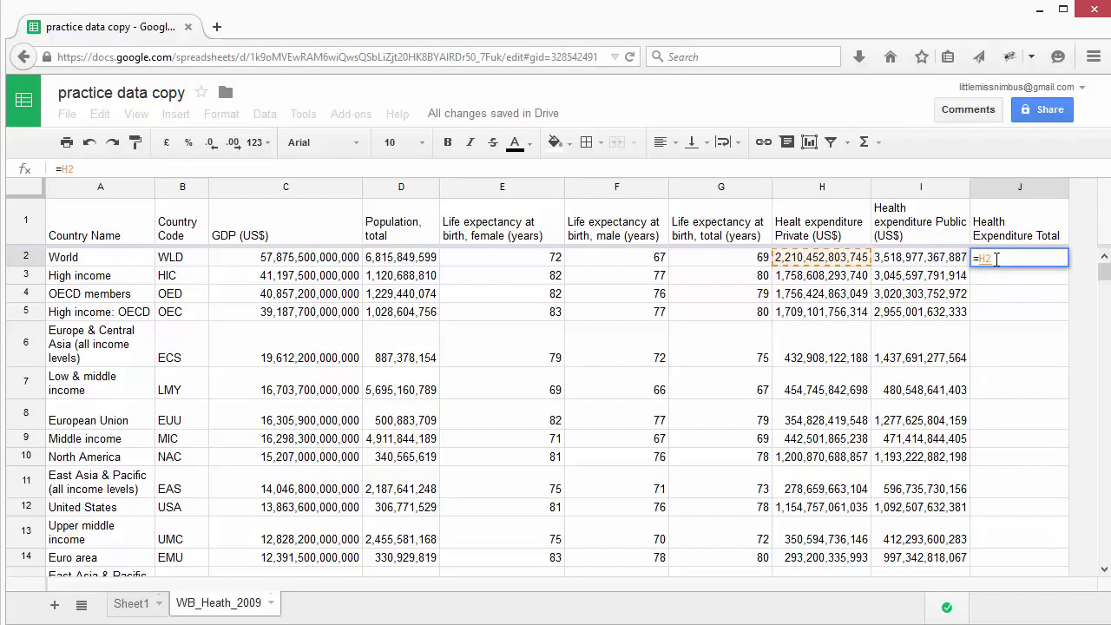
pyautogui.write('+')
pyautogui.click(910, 265)
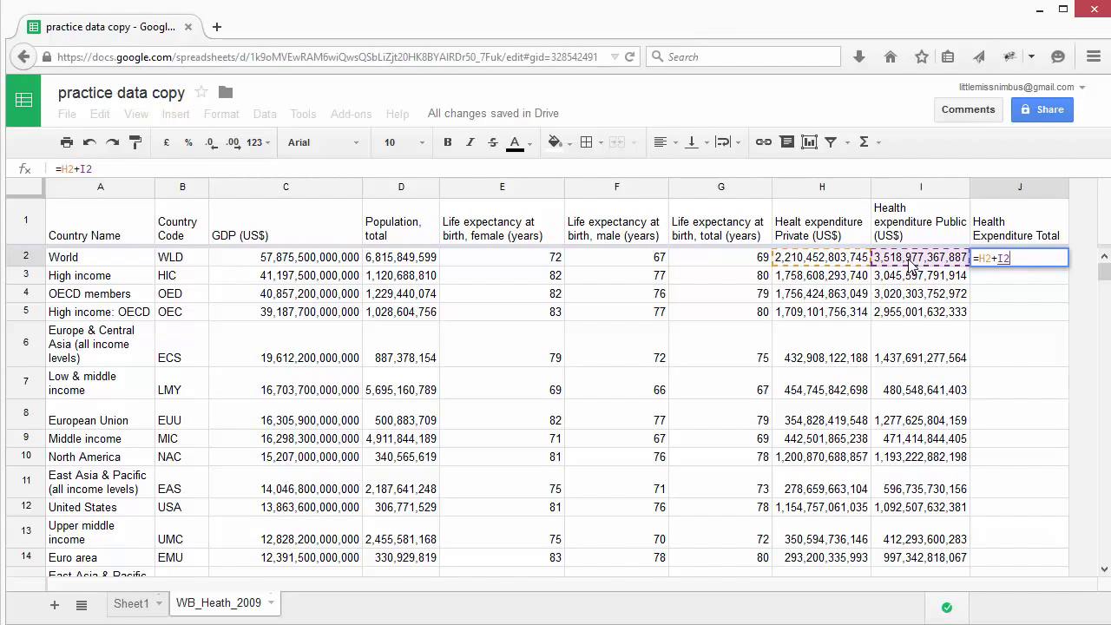
pyautogui.press('Return')
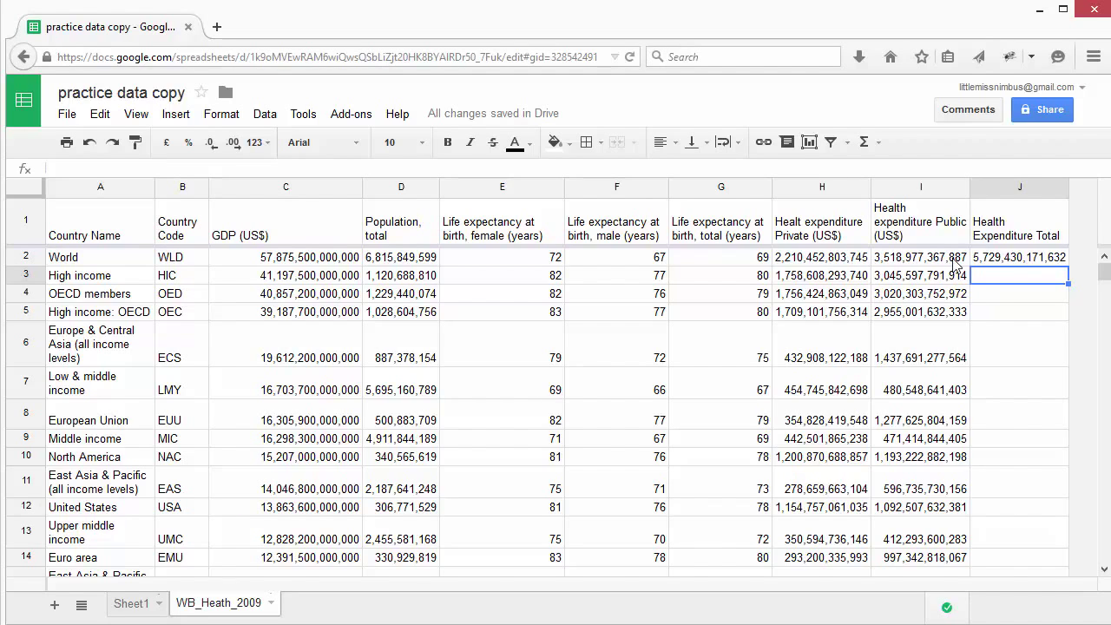
# - Copy the total formula from J2 into J3 and fill it down from J3 through J11
pyautogui.click(994, 265)
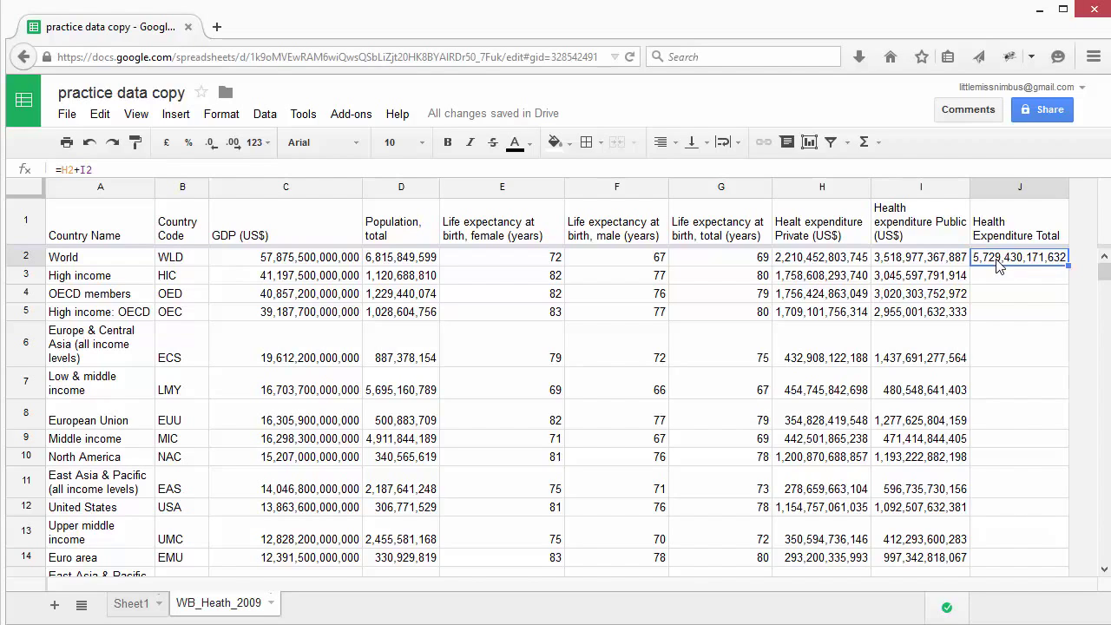
pyautogui.hotkey('ctrl', 'c')
pyautogui.click(1000, 279)
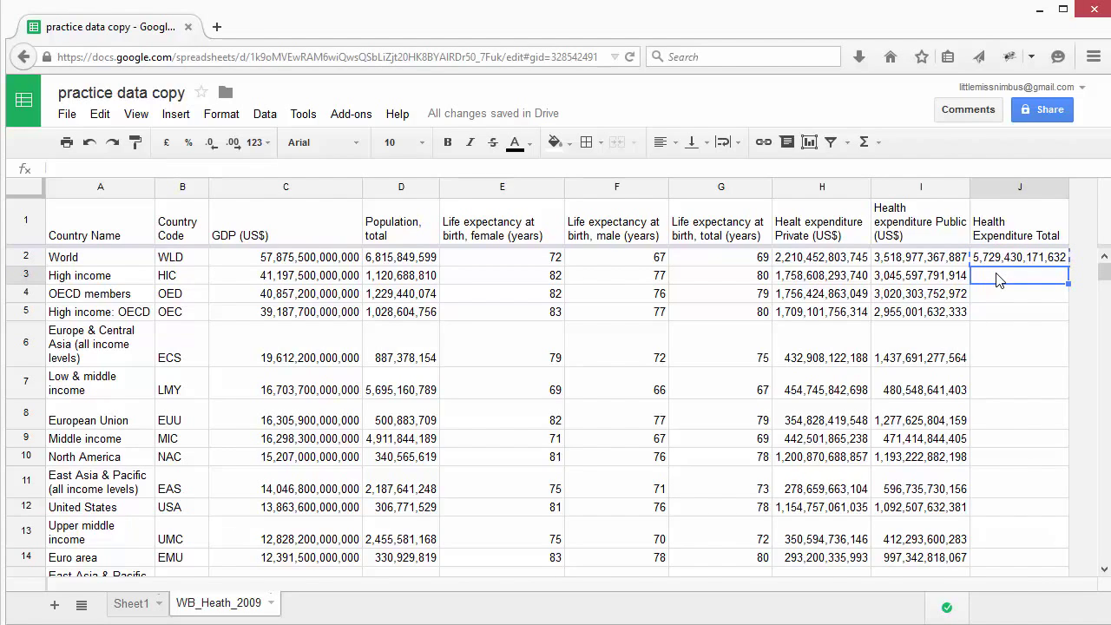
pyautogui.hotkey('ctrl', 'v')
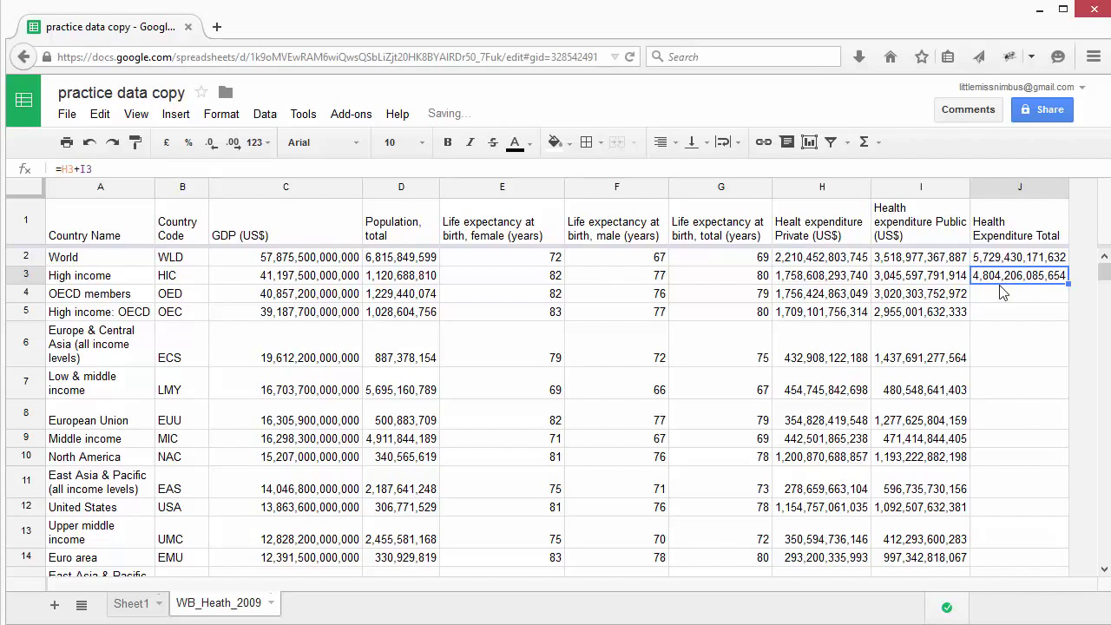
pyautogui.doubleClick(1009, 288)
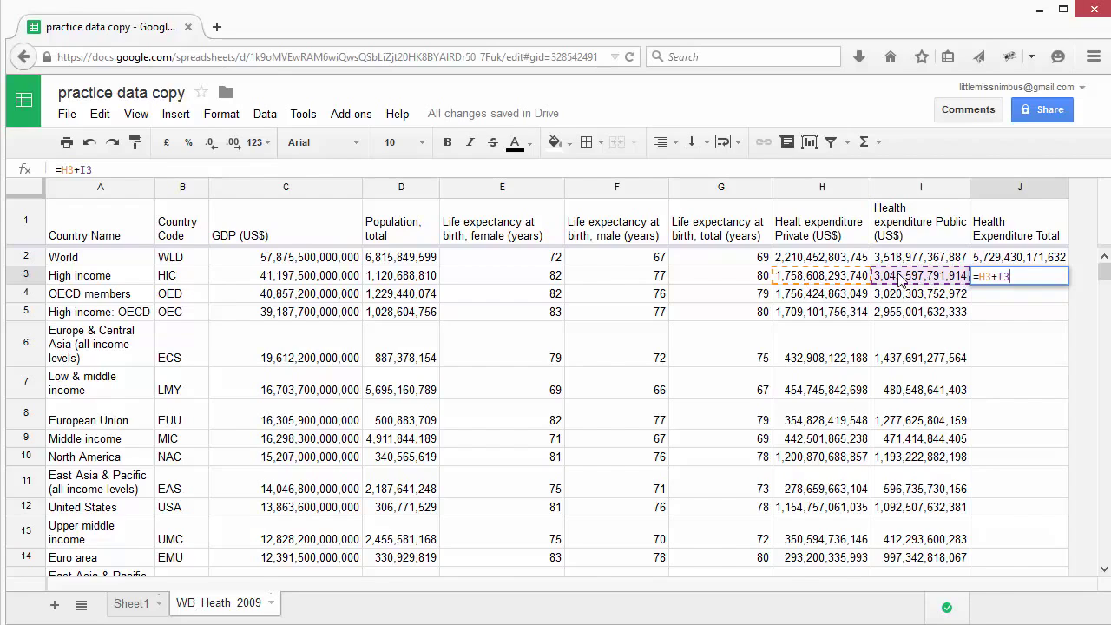
pyautogui.press('Escape')
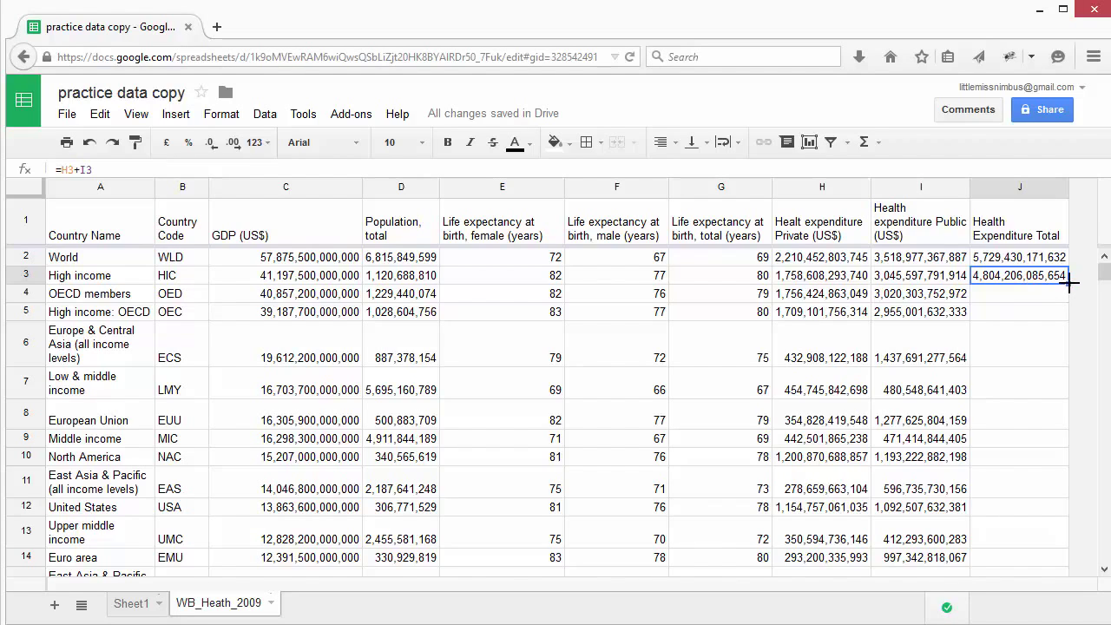
pyautogui.moveTo(1070, 283); pyautogui.dragTo(1044, 484)
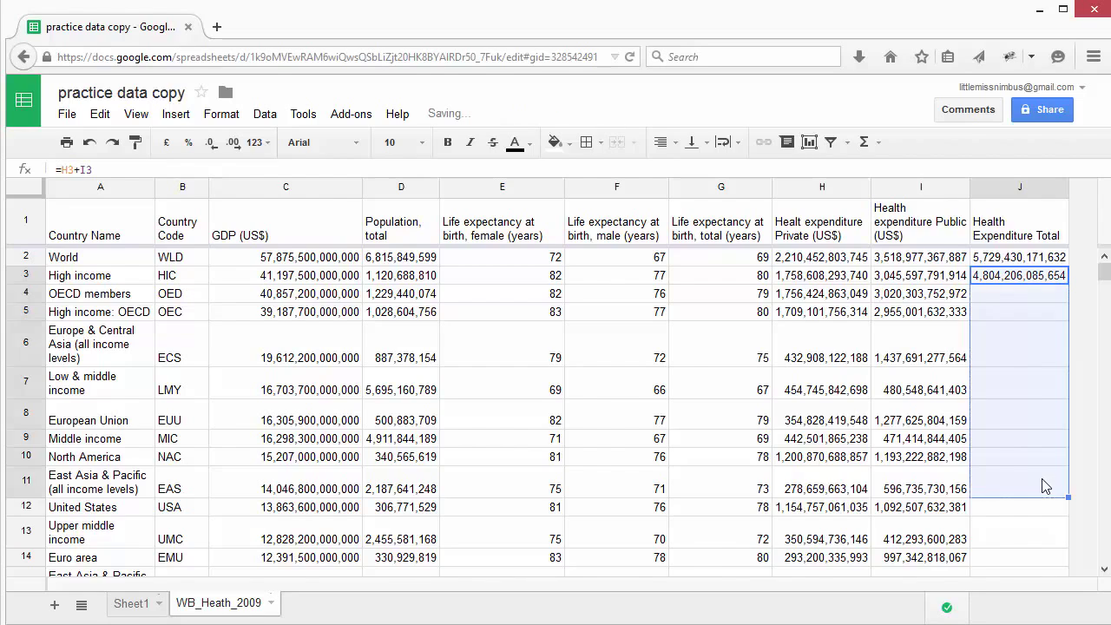
pyautogui.click(1038, 312)
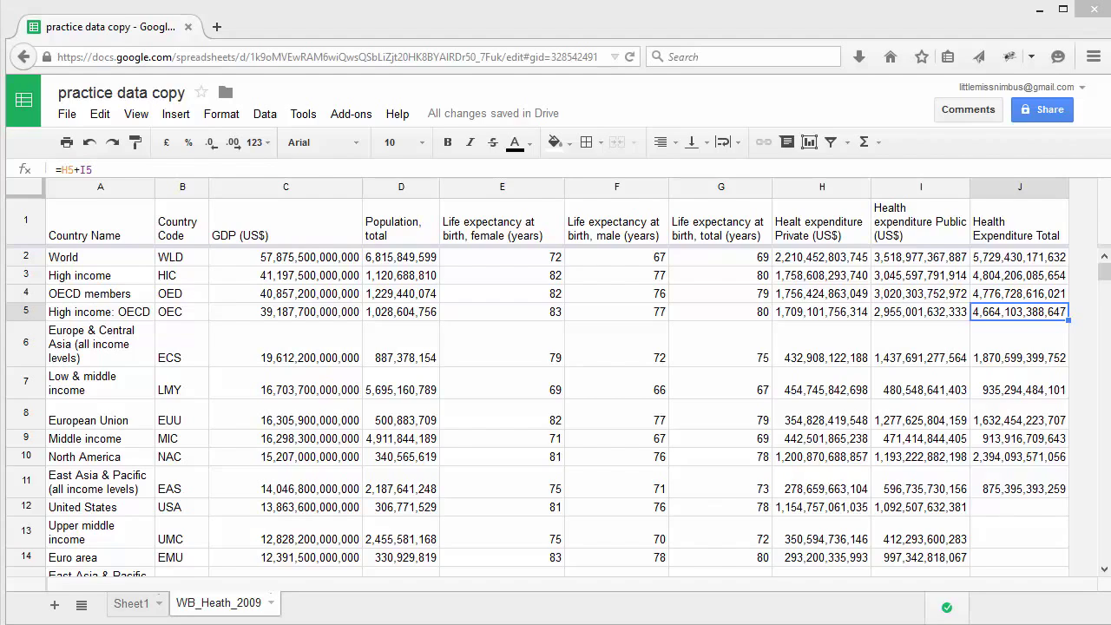
# - Change the formula in cell J2 from addition to subtraction so it reads =H2-I2
pyautogui.doubleClick(1000, 260)
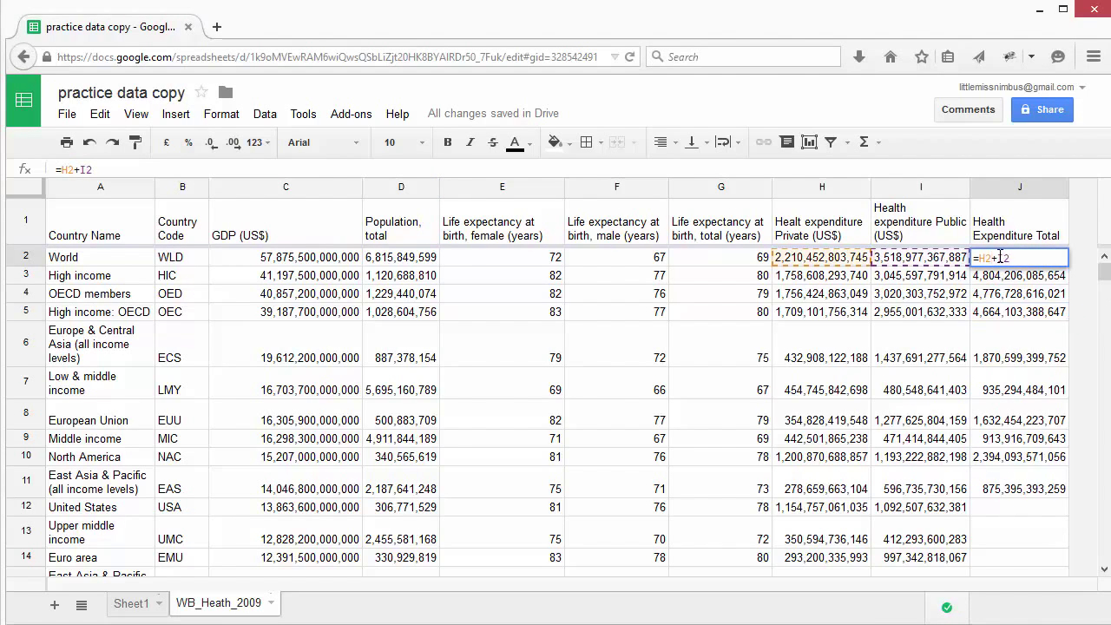
pyautogui.press('Left')
pyautogui.press('Left')
pyautogui.press('BackSpace')
pyautogui.write('-')
pyautogui.click(1038, 317)
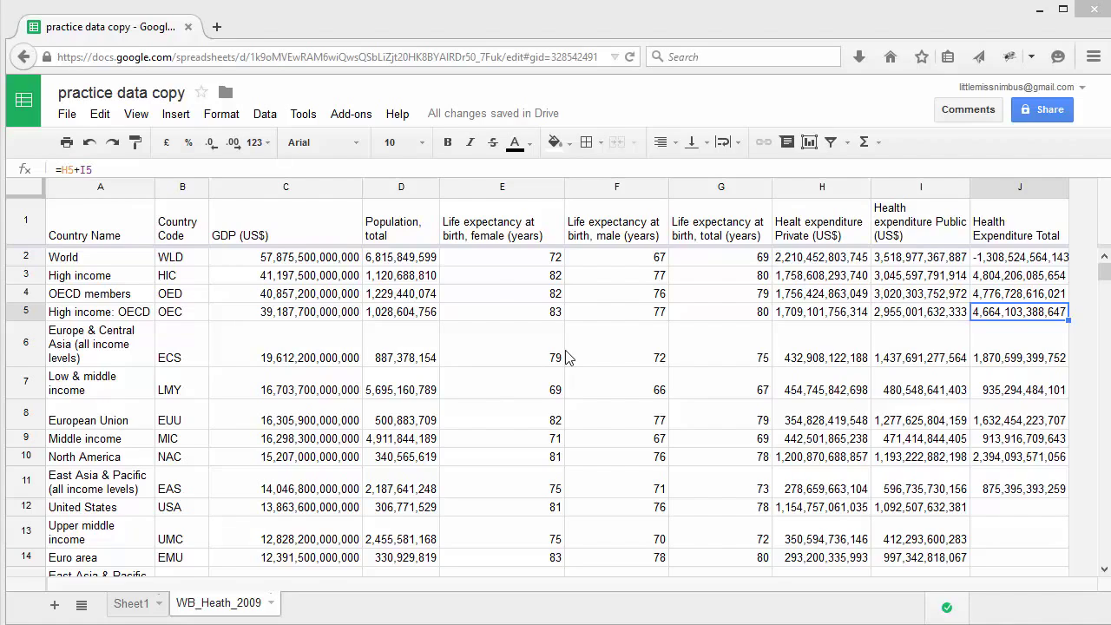
# - Insert one new column to the right of the Health Expenditure Total column
pyautogui.click(298, 263)
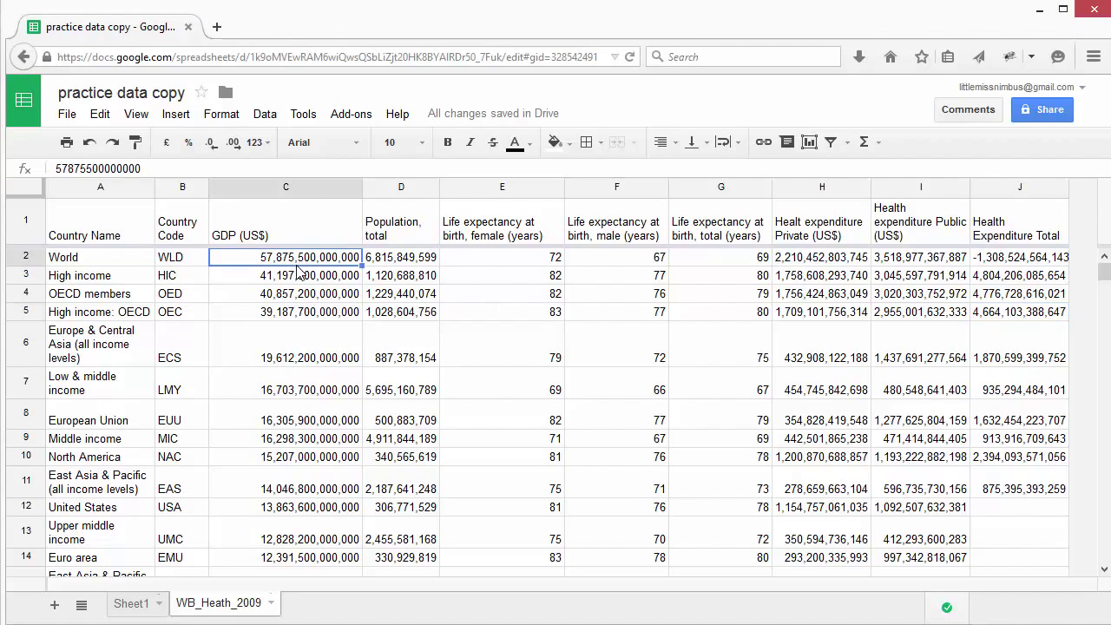
pyautogui.click(391, 263)
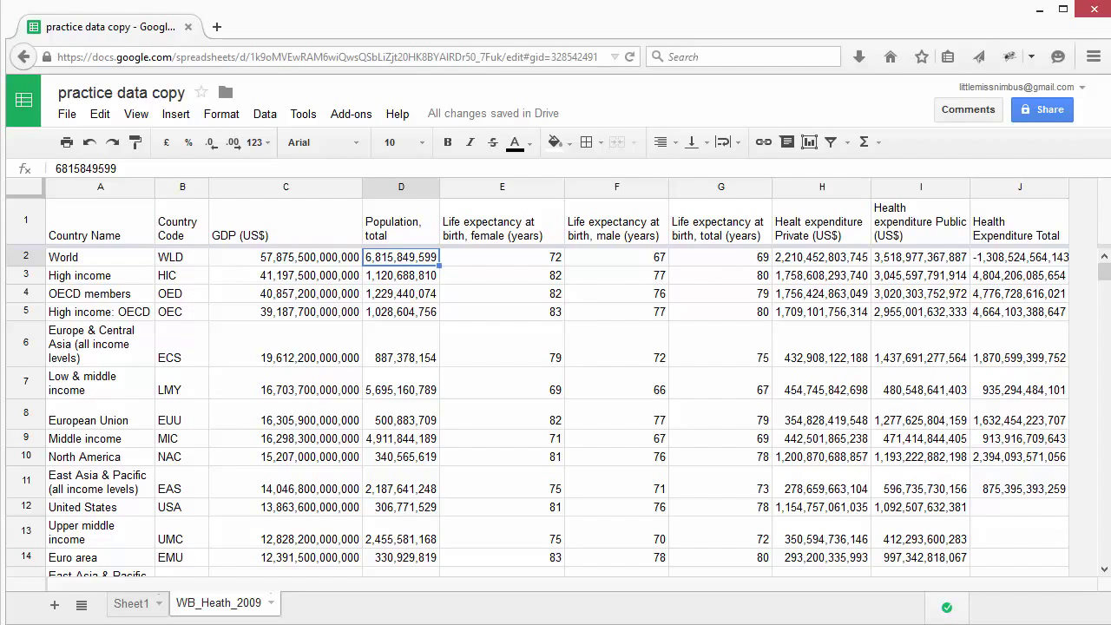
pyautogui.moveTo(1060, 194)
pyautogui.click(1020, 193)
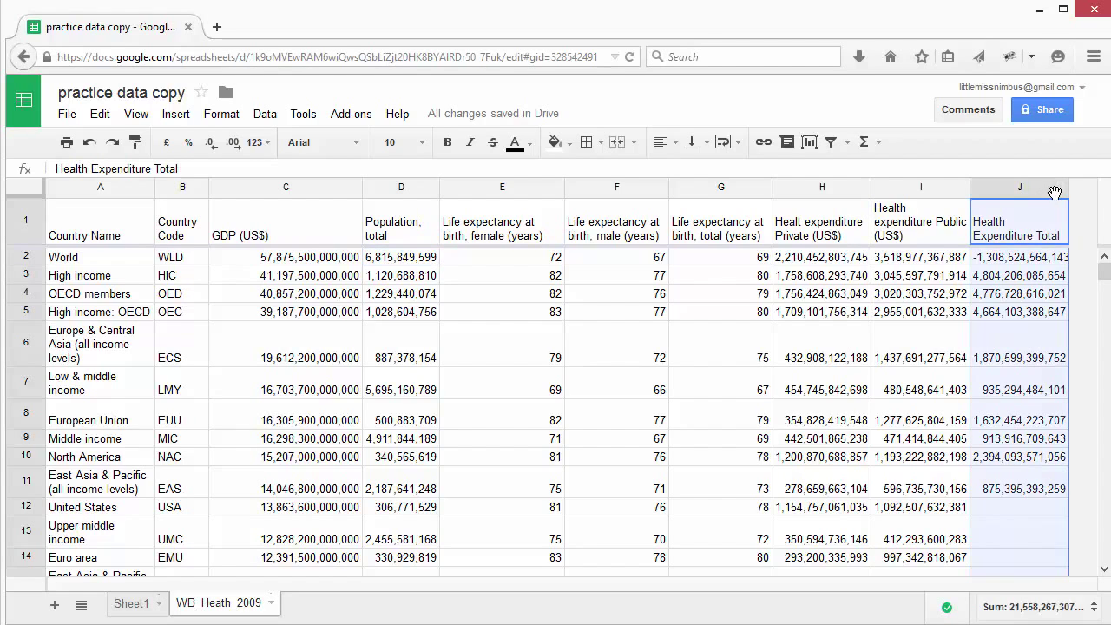
pyautogui.click(1059, 193)
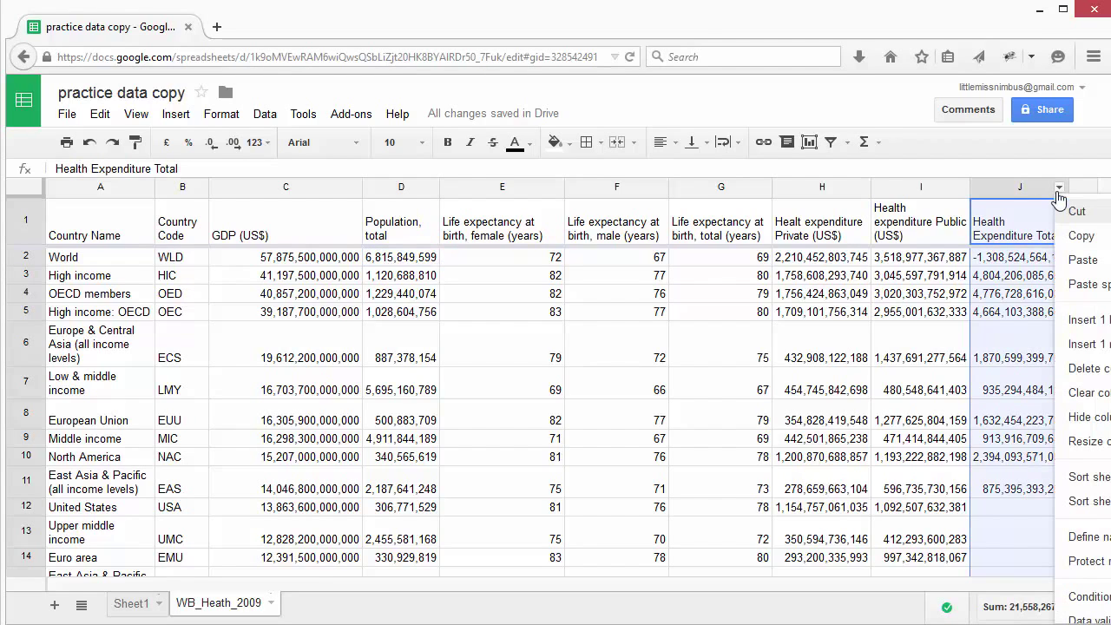
pyautogui.click(1086, 346)
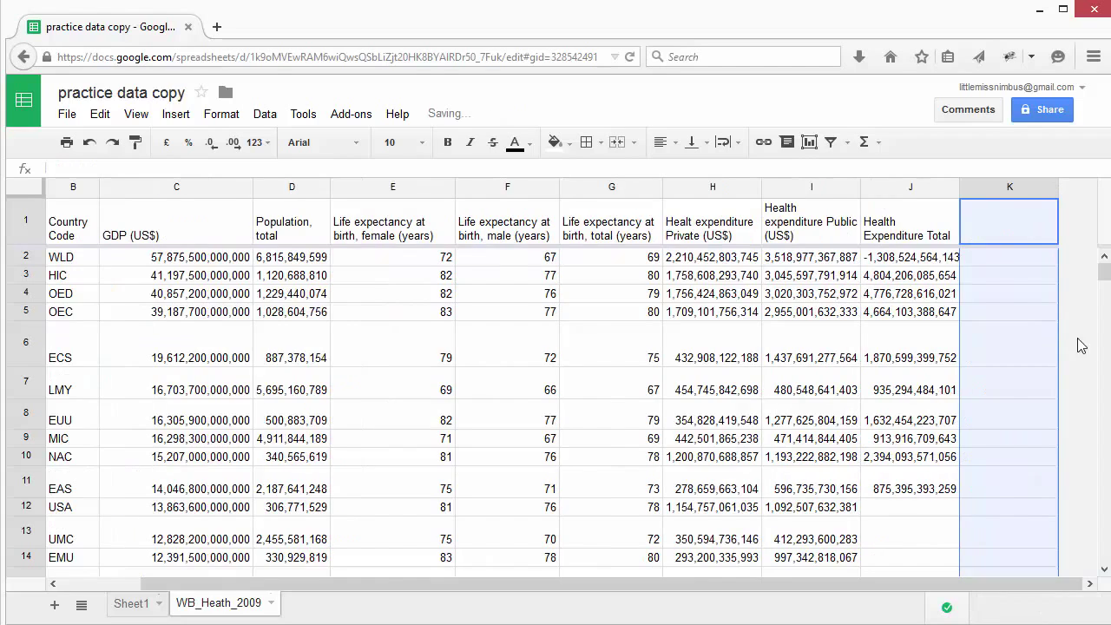
# - Enter "GDP per Capita" as the header of the new column in cell K1
pyautogui.click(1024, 222)
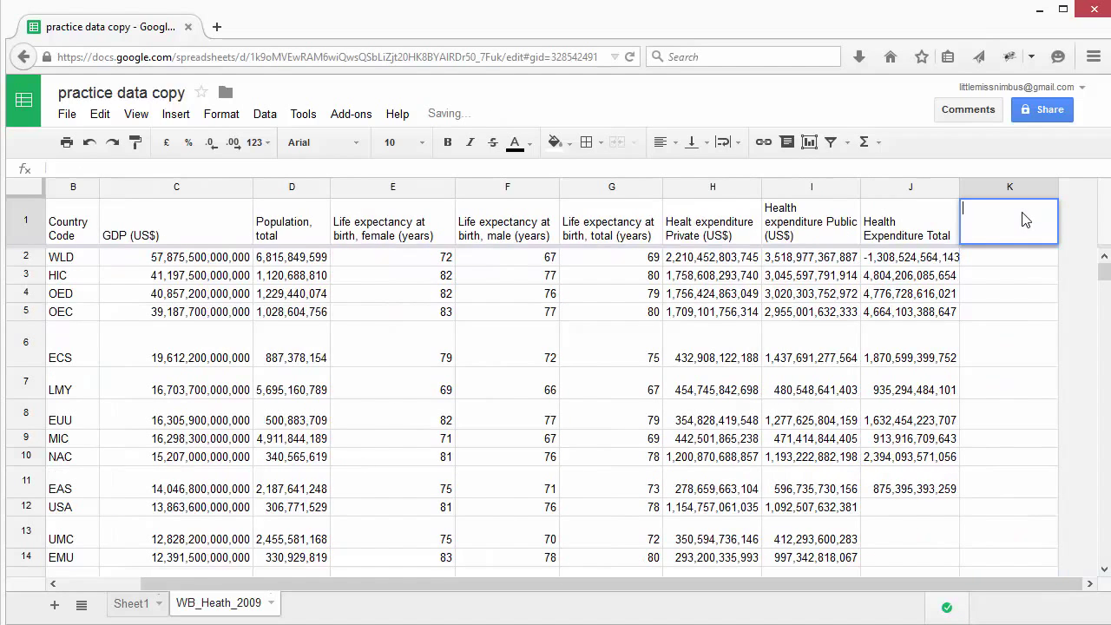
pyautogui.write('GDP per')
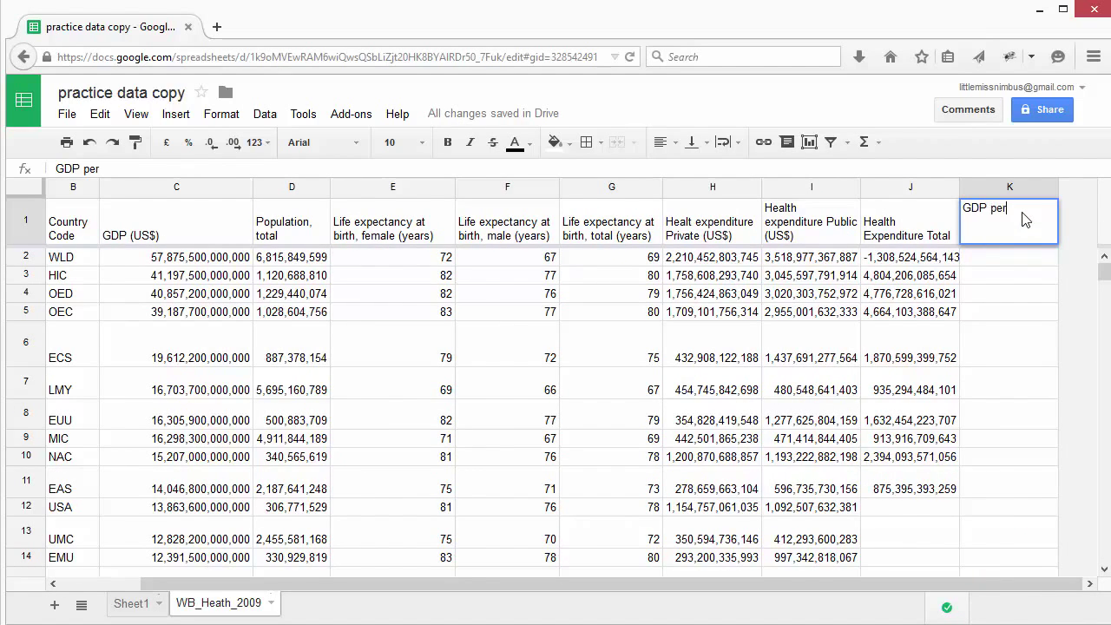
pyautogui.write(' Capita')
pyautogui.click(1017, 311)
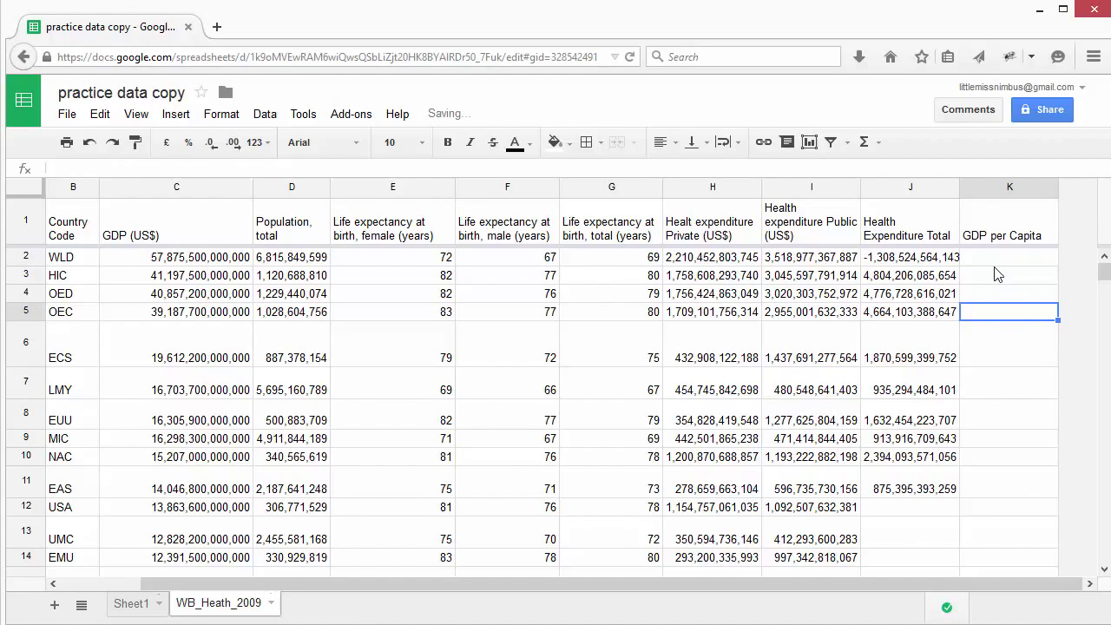
# - Enter the formula =C2/D2 in cell K2 to divide World's GDP by its total population
pyautogui.click(976, 263)
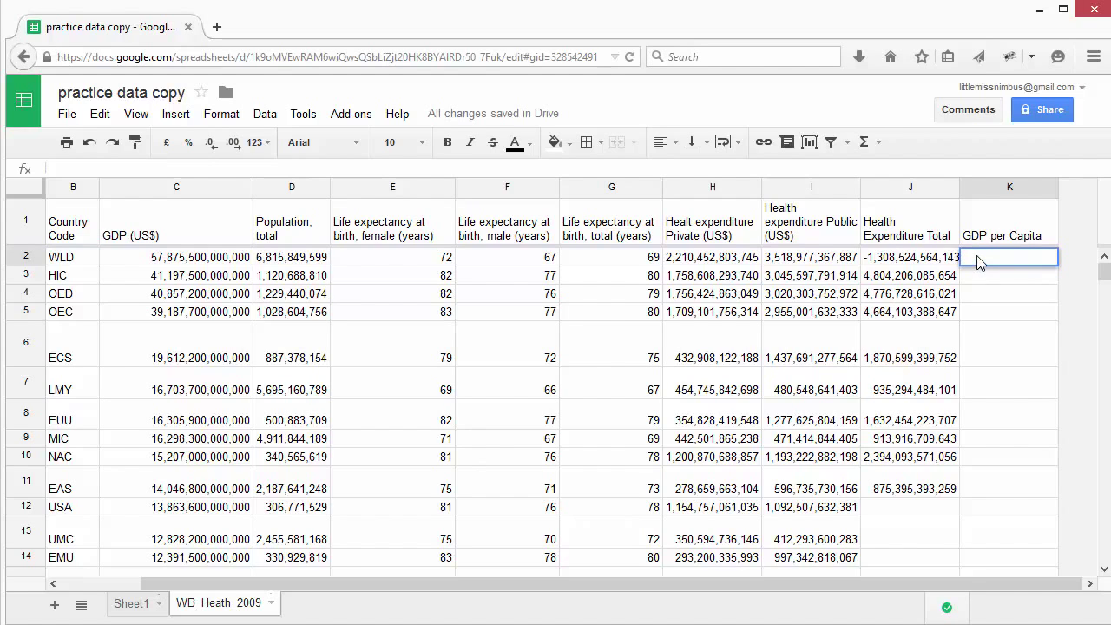
pyautogui.write('=')
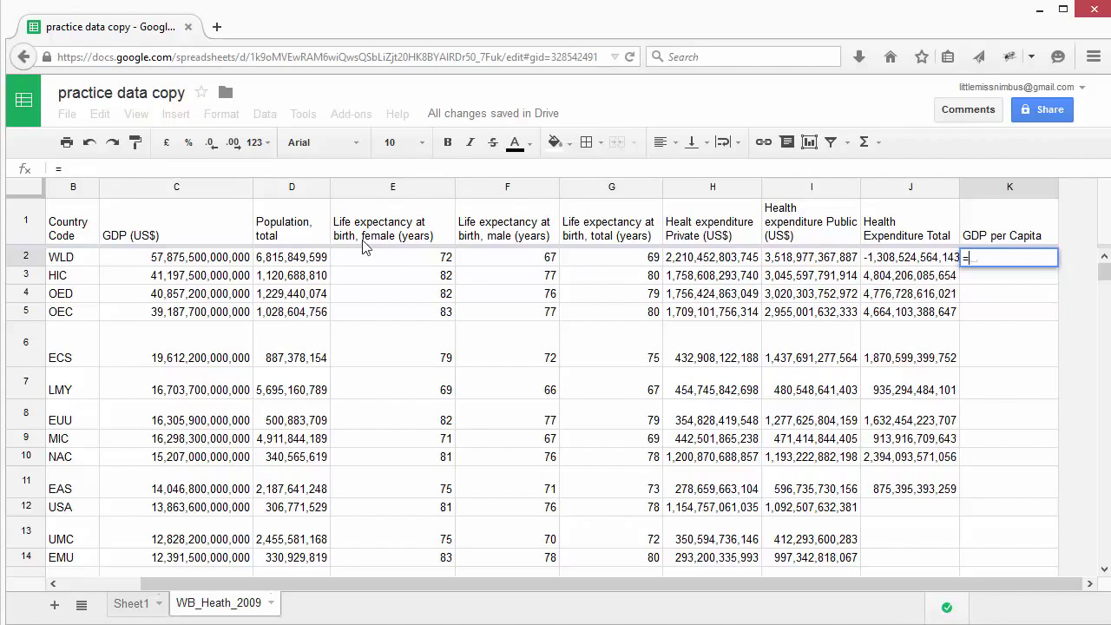
pyautogui.click(211, 265)
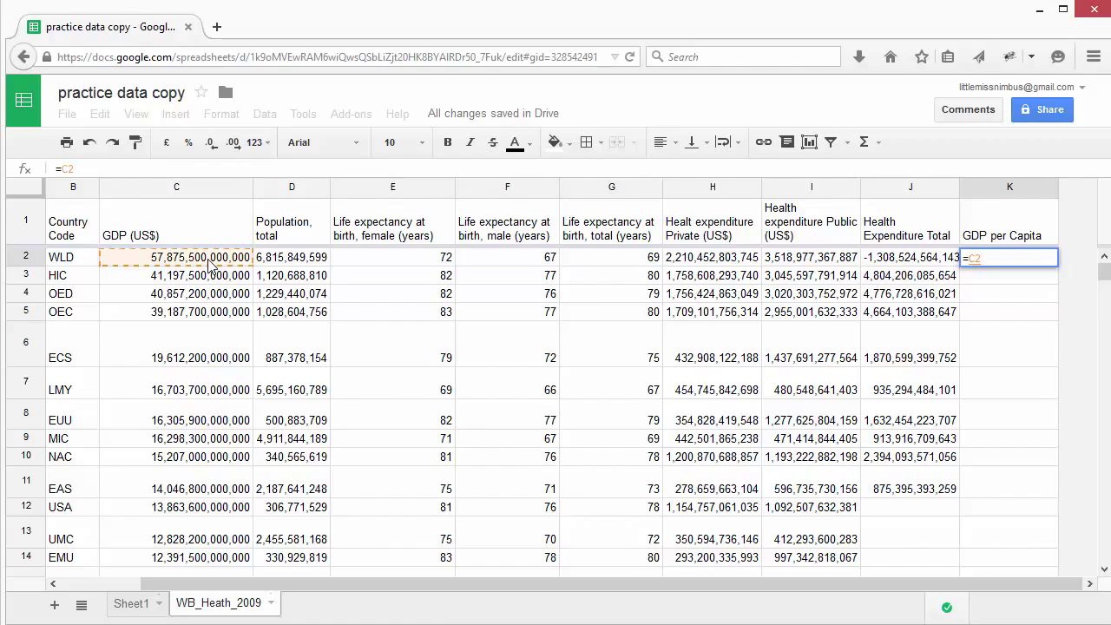
pyautogui.write('/')
pyautogui.click(298, 263)
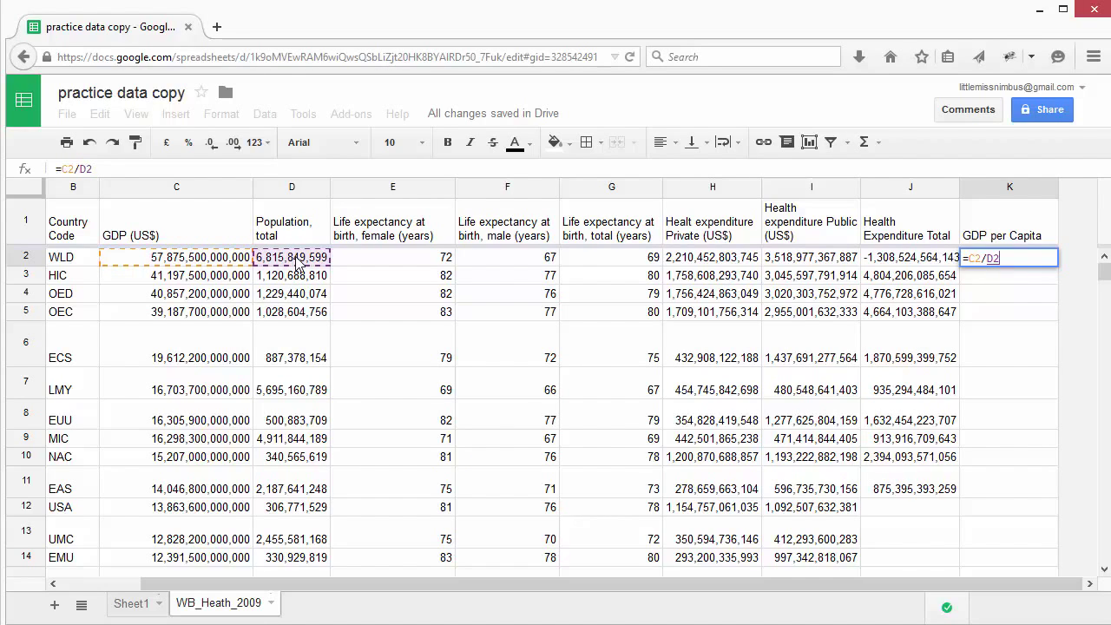
pyautogui.press('Return')
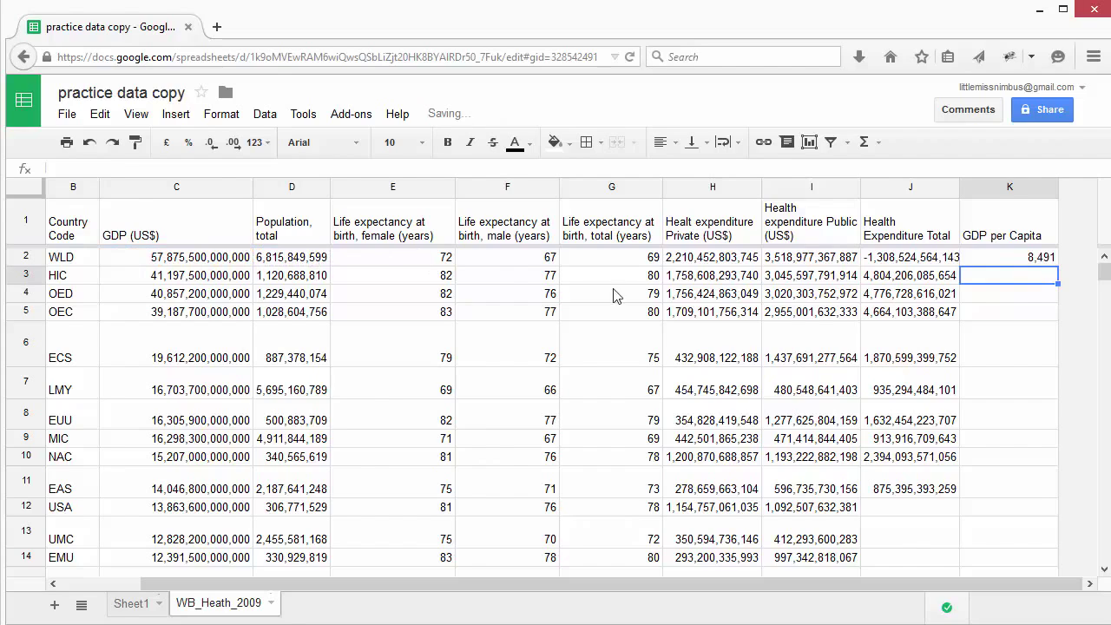
# - Fill the GDP per capita formula from cell K2 down column K to the last data row, K247
pyautogui.click(1044, 265)
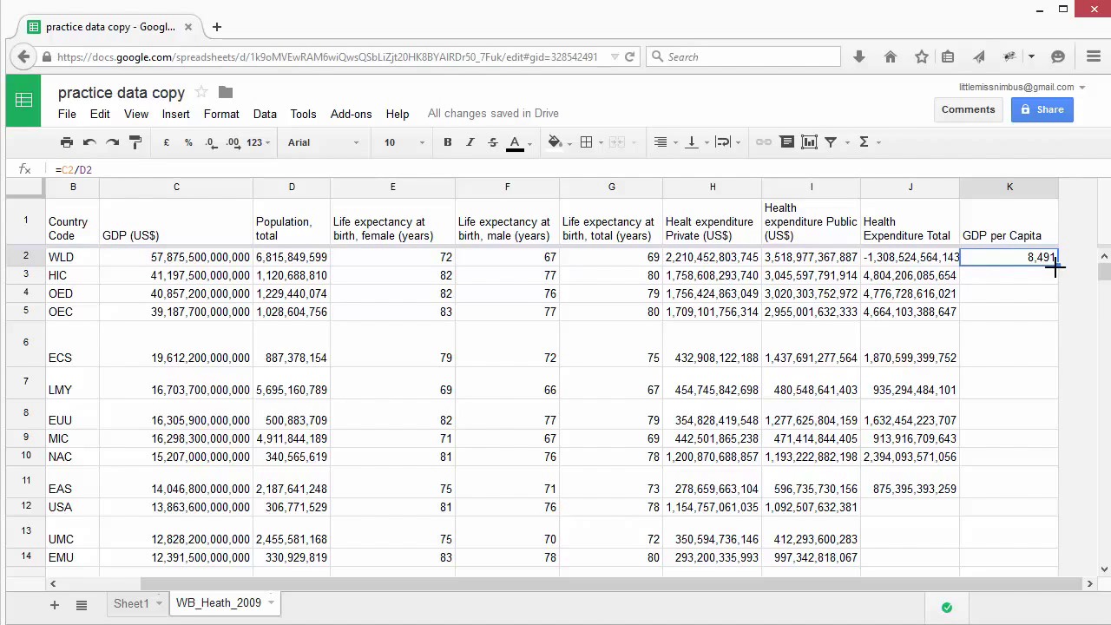
pyautogui.moveTo(1056, 267); pyautogui.dragTo(1010, 556)
pyautogui.scroll(-15, 556, 408)
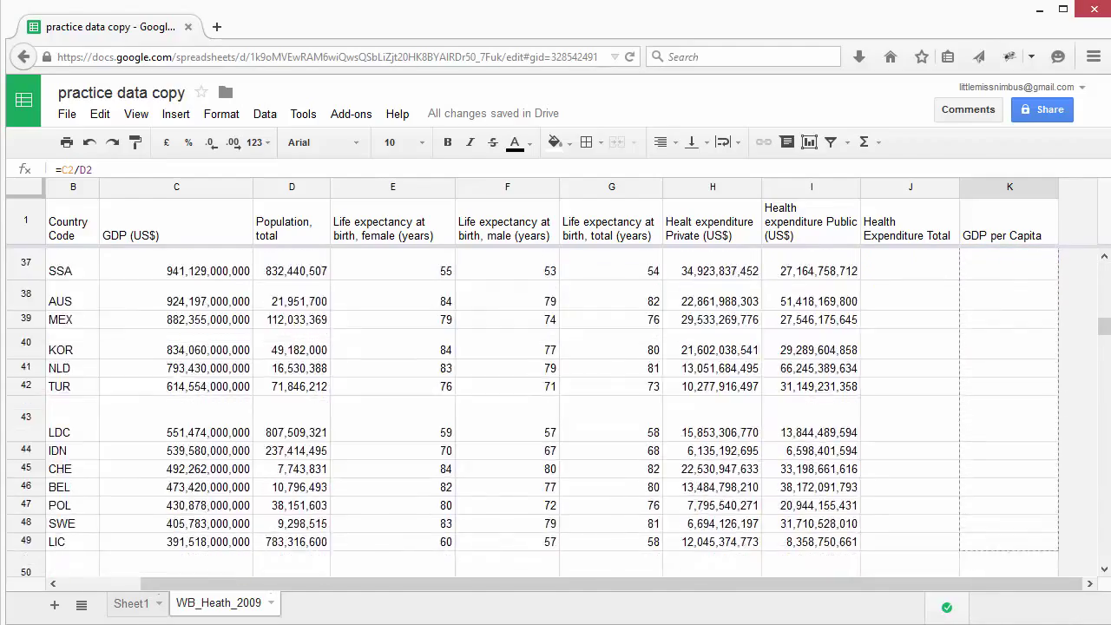
pyautogui.scroll(-13, 555, 408)
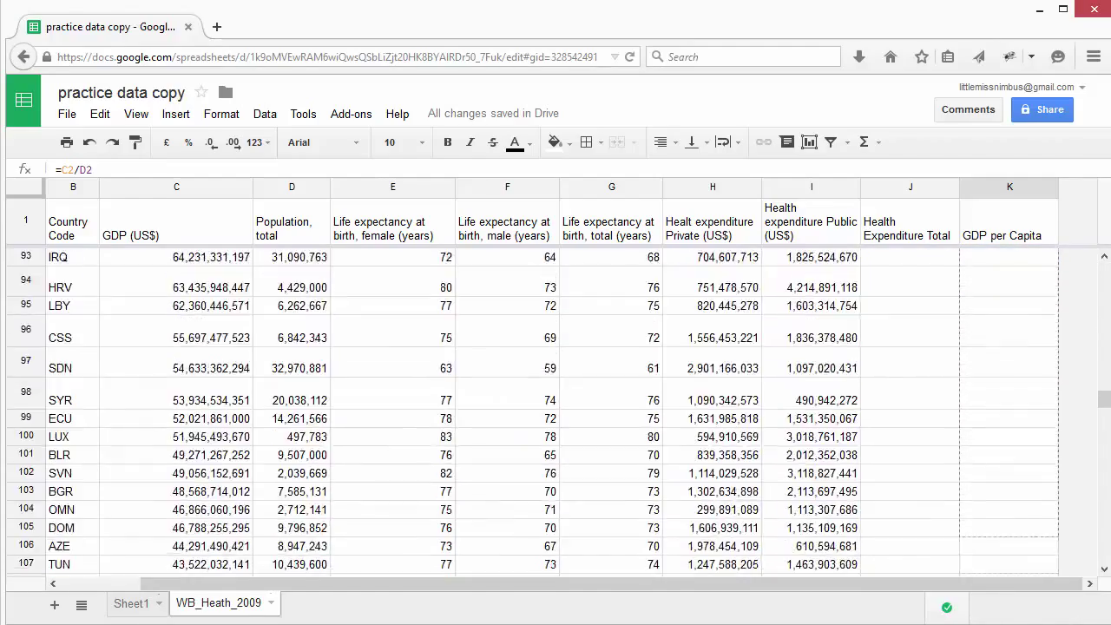
pyautogui.scroll(-12, 555, 408)
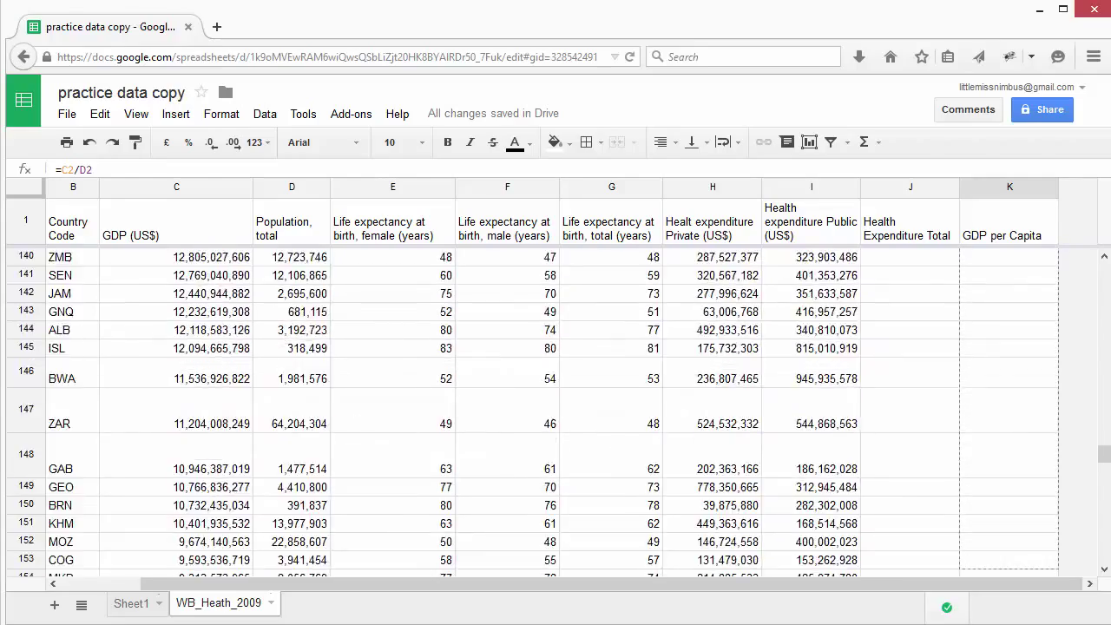
pyautogui.scroll(-13, 555, 408)
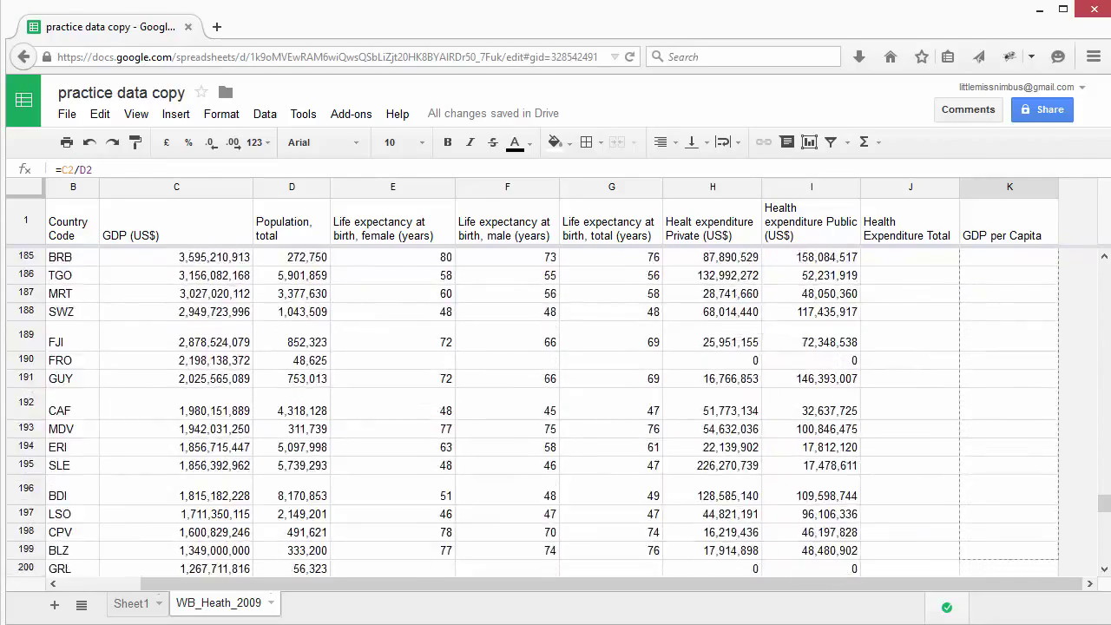
pyautogui.scroll(-5, 556, 408)
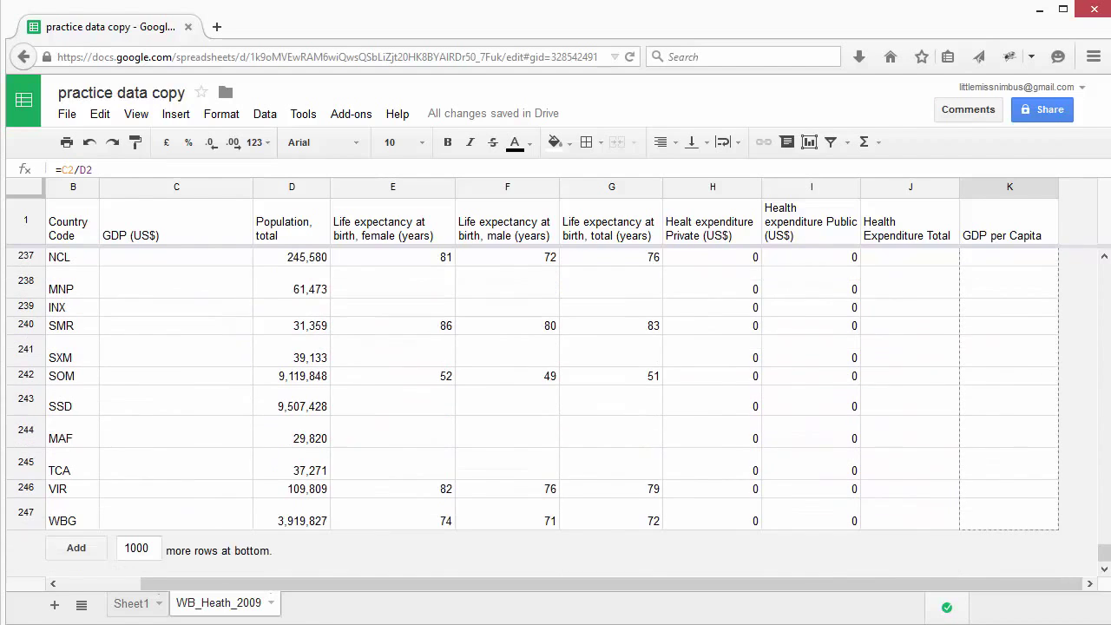
pyautogui.keyDown('shift'); pyautogui.click(992, 514); pyautogui.keyUp('shift')
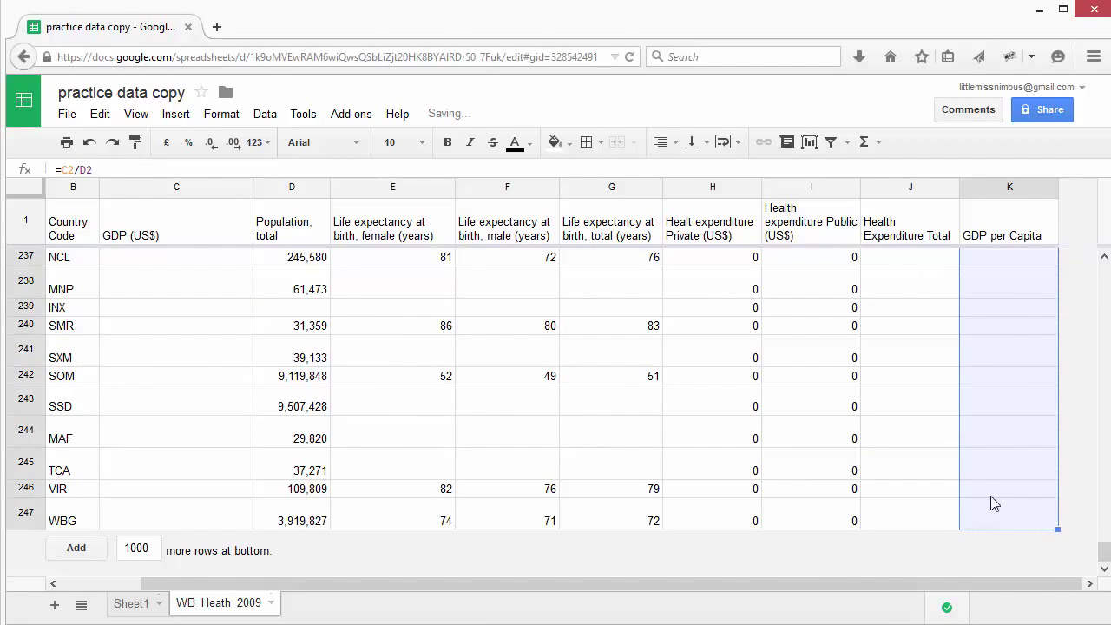
pyautogui.scroll(5, 998, 486)
pyautogui.scroll(20, 1001, 472)
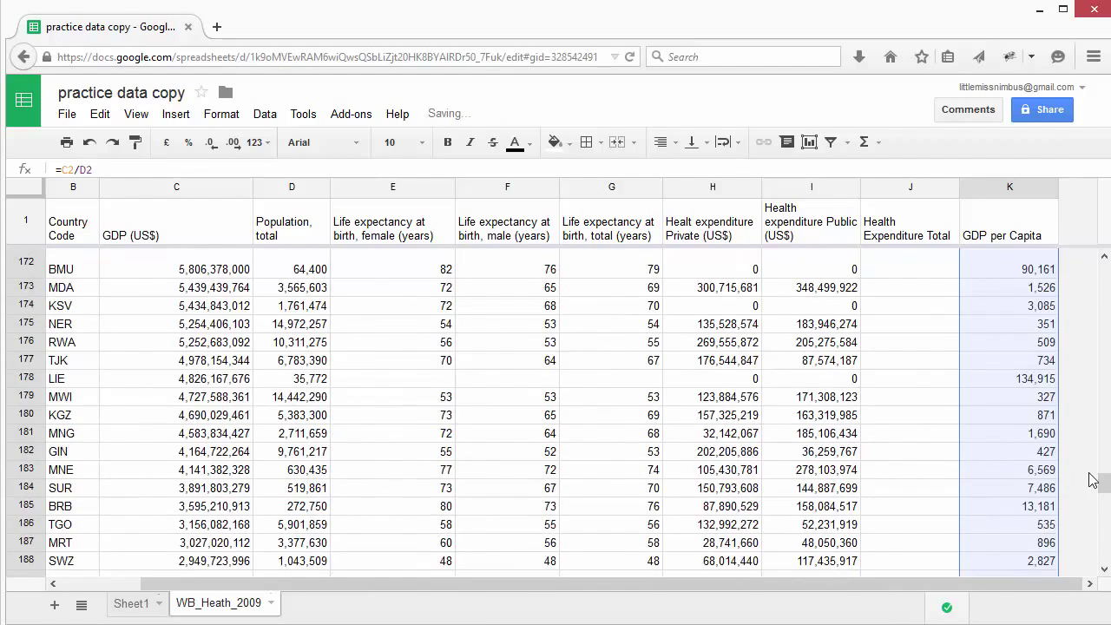
pyautogui.scroll(20, 1038, 460)
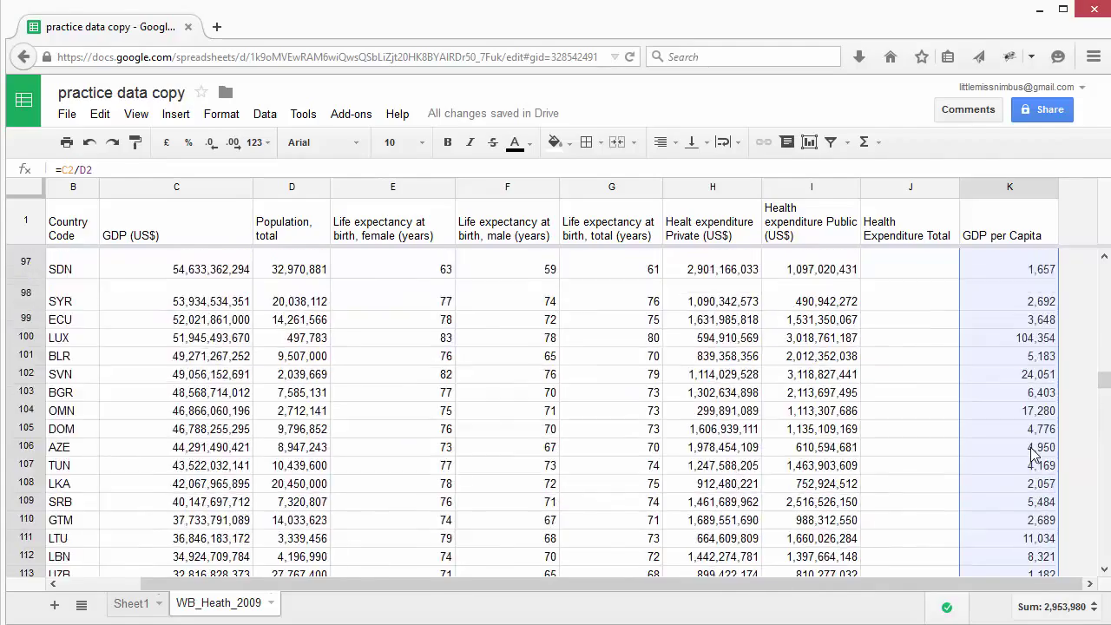
pyautogui.scroll(20, 1034, 444)
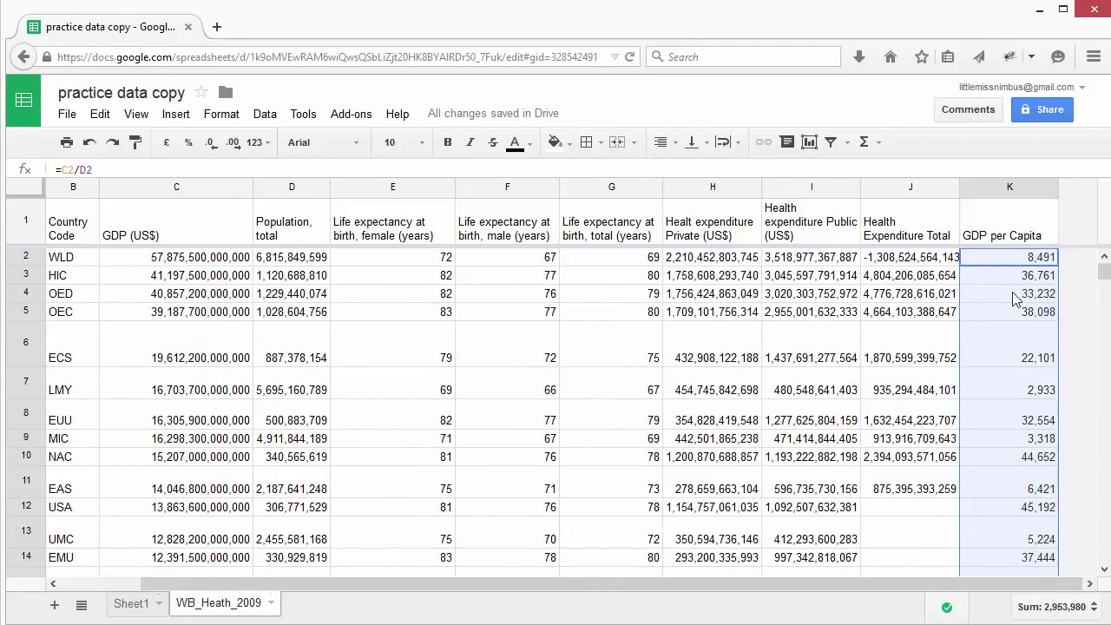
pyautogui.click(1031, 260)
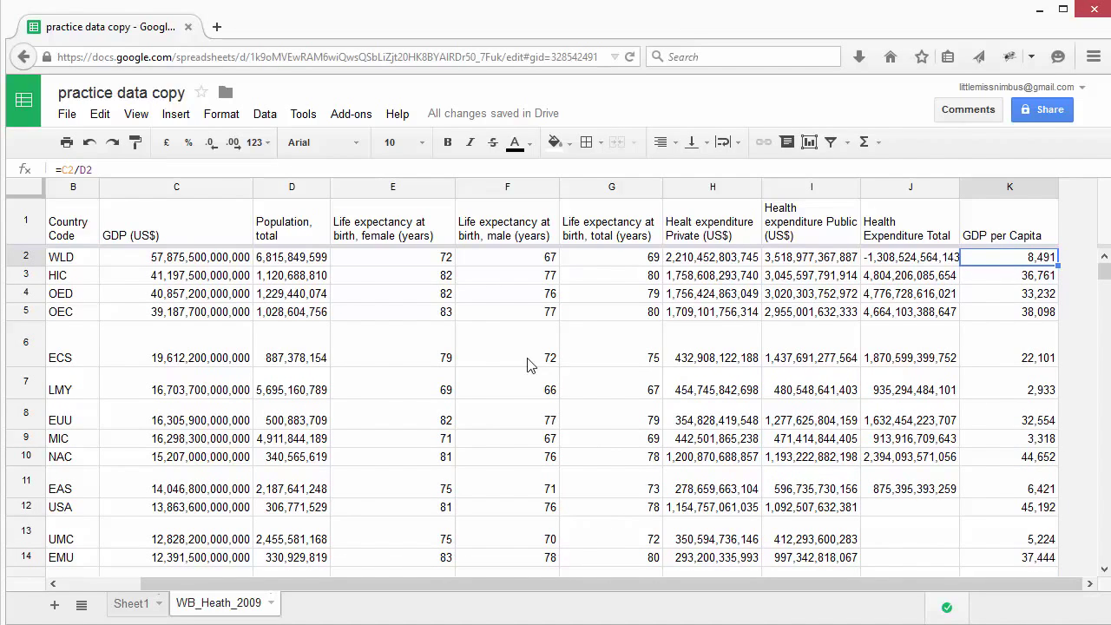
# - Set World's total population in cell D2 to 0 and inspect the note on its GDP per Capita cell, K2
pyautogui.click(287, 261)
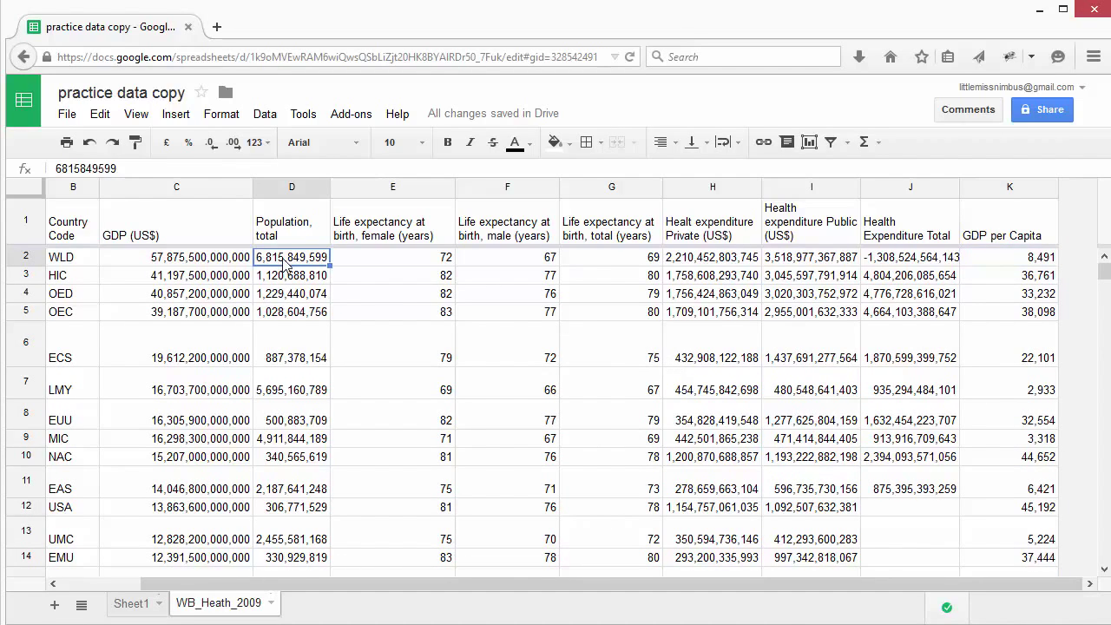
pyautogui.write('0')
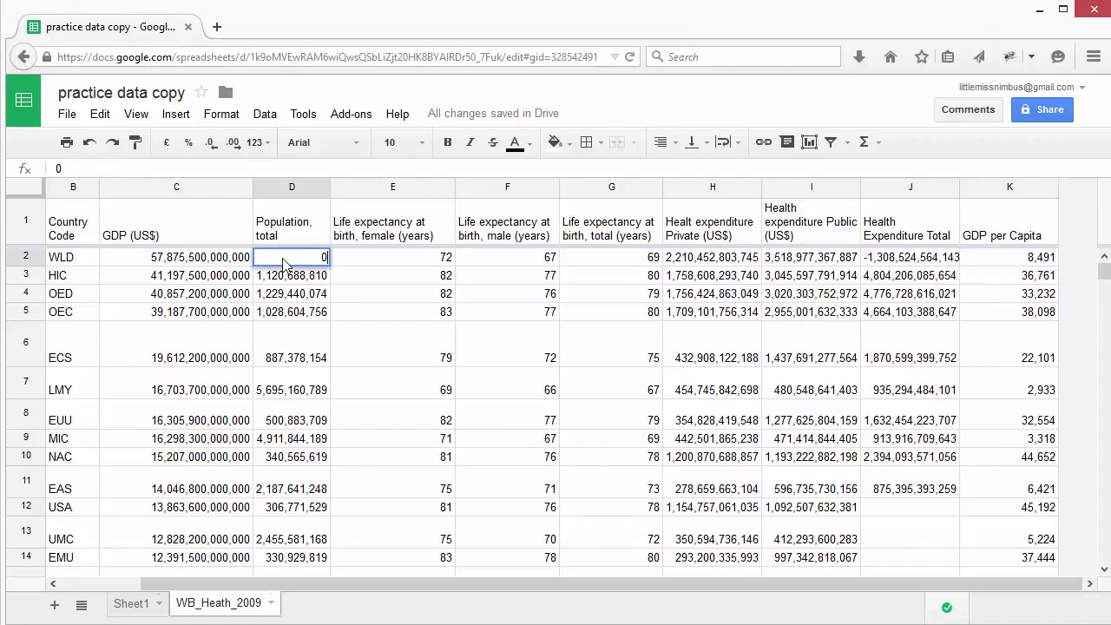
pyautogui.click(296, 318)
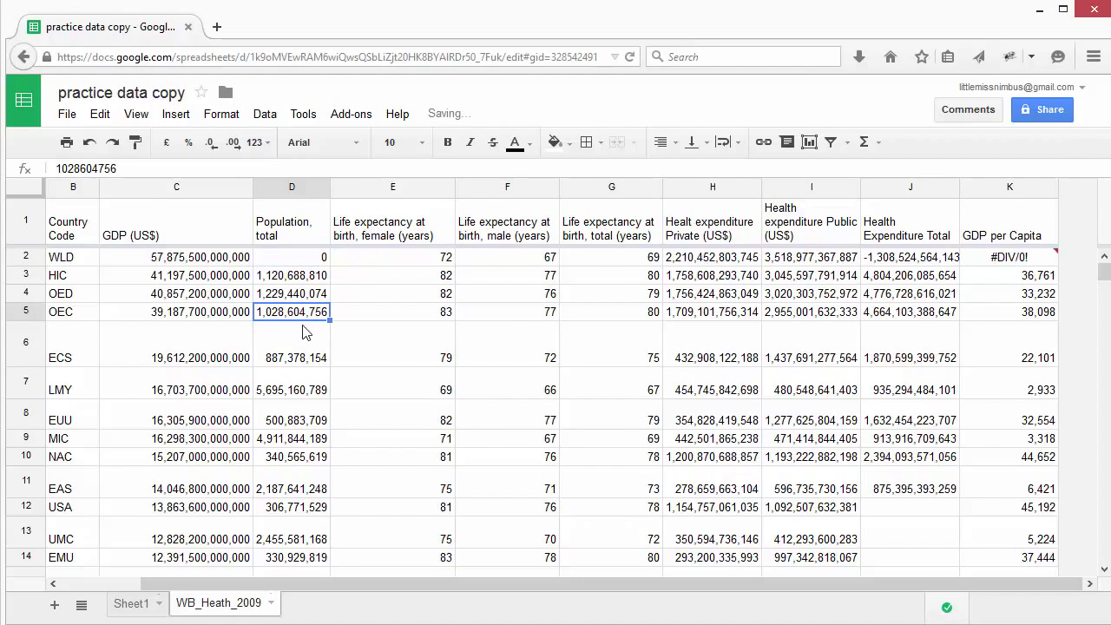
pyautogui.moveTo(1012, 268)
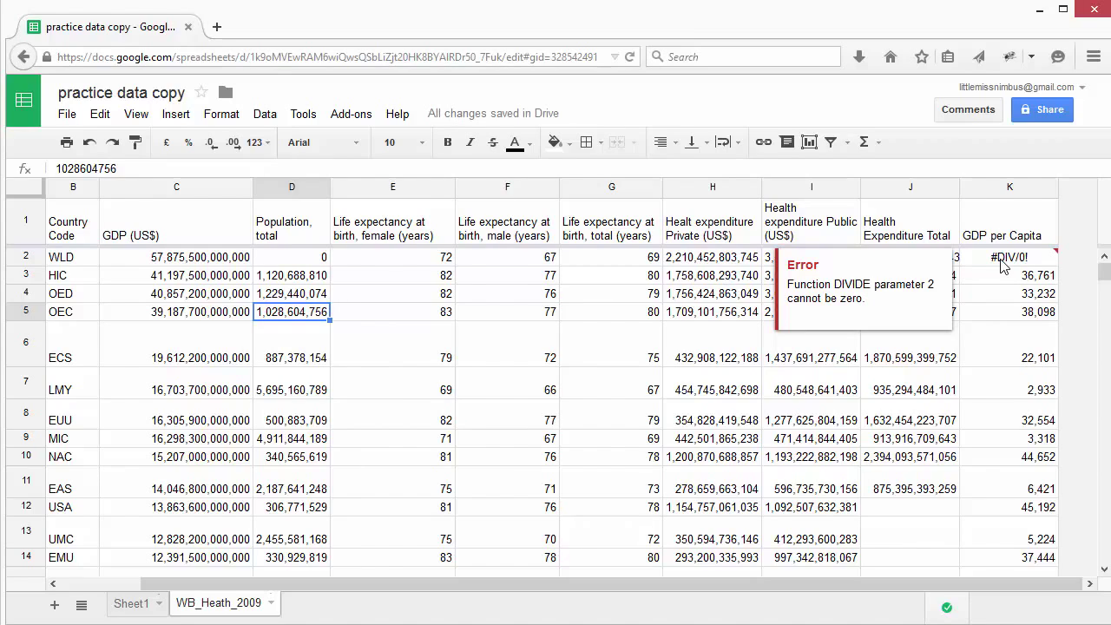
# - Undo the population change in cell D2
pyautogui.click(466, 316)
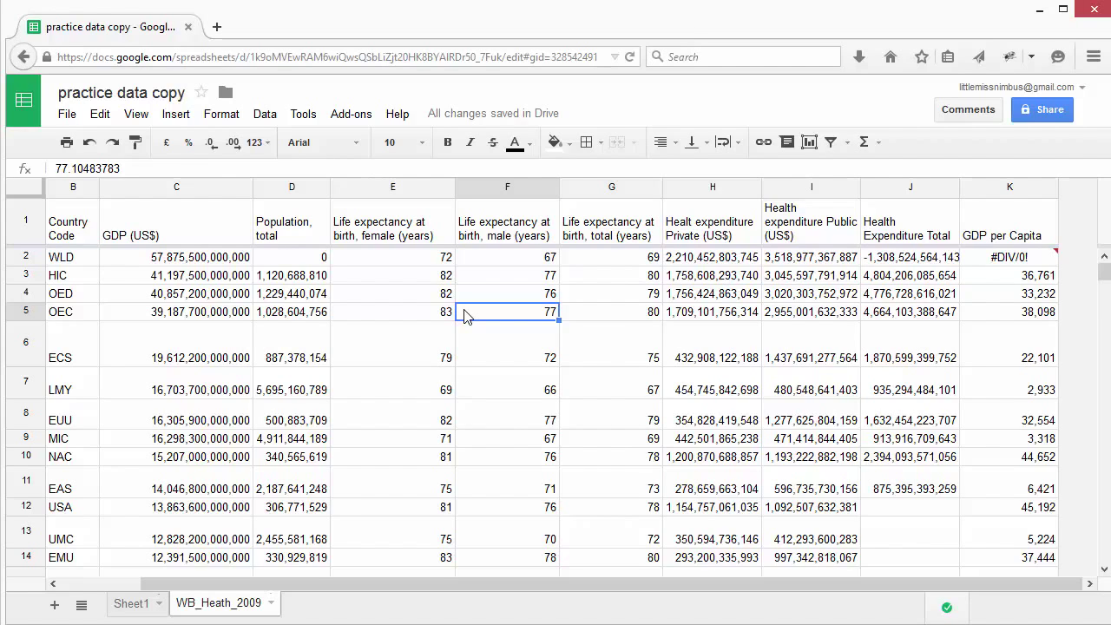
pyautogui.hotkey('ctrl', 'z')
pyautogui.click(669, 321)
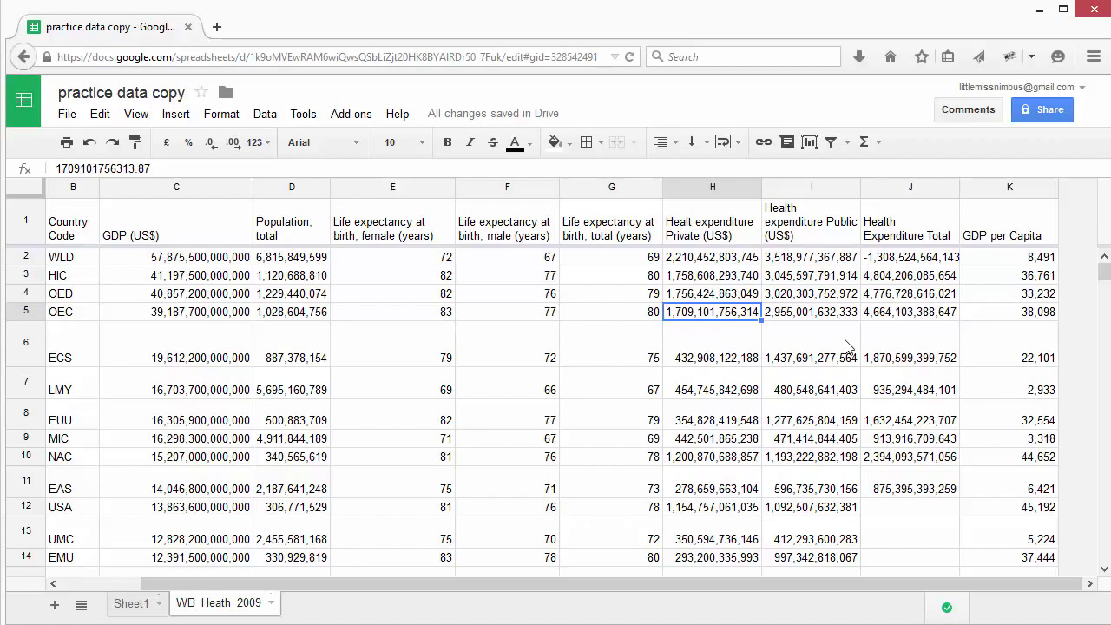
# - Change the formula in cell K2 from division to multiplication so it reads =C2*D2
pyautogui.click(1002, 261)
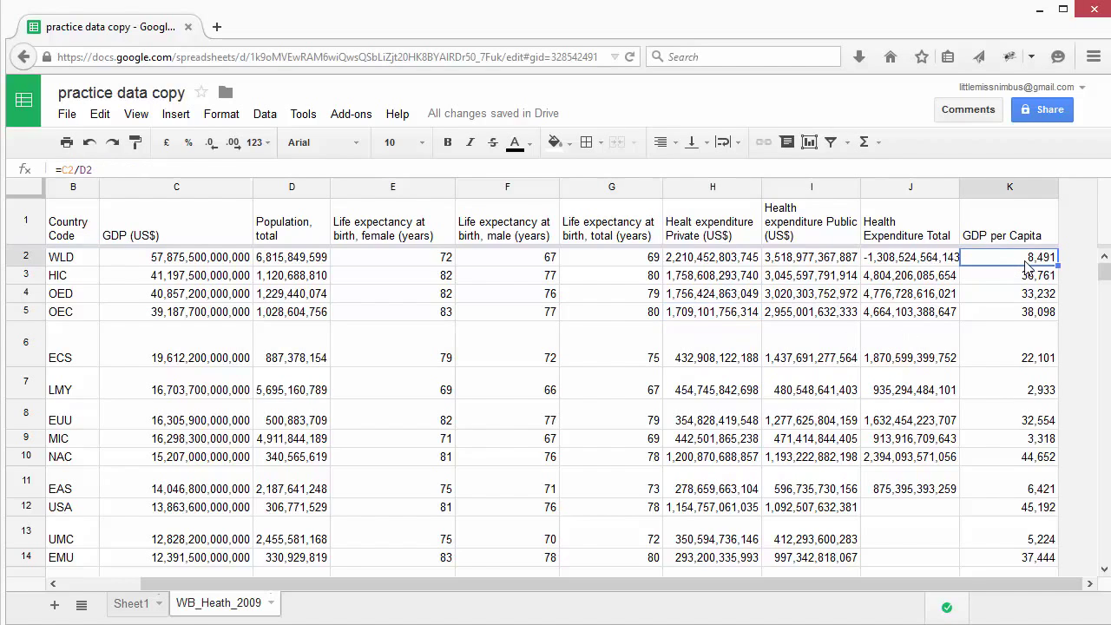
pyautogui.doubleClick(1024, 259)
pyautogui.click(985, 257)
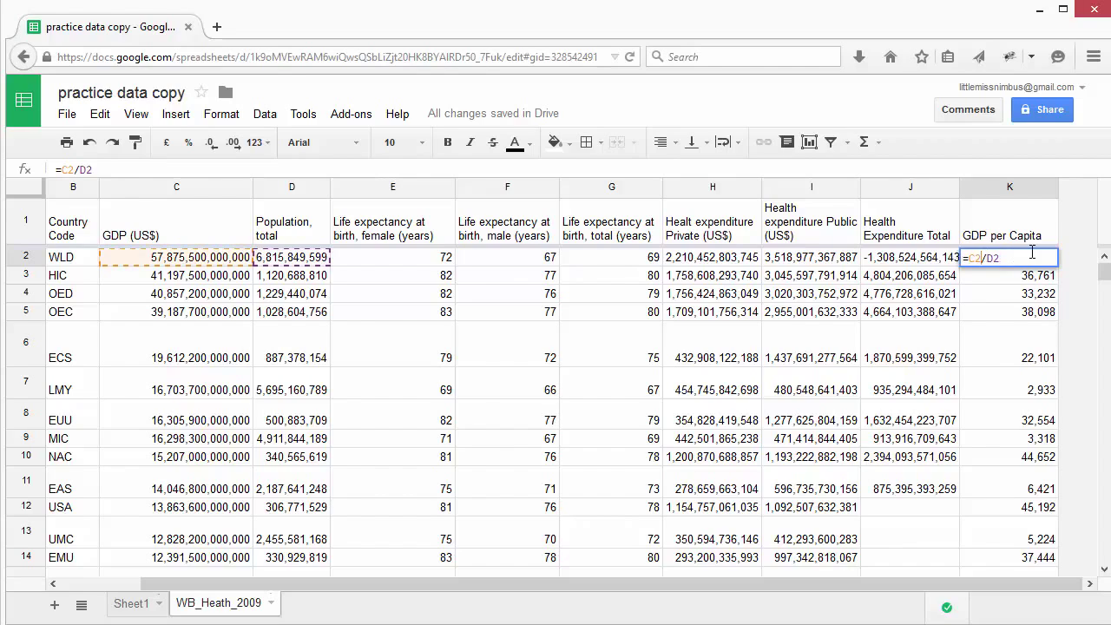
pyautogui.press('Delete')
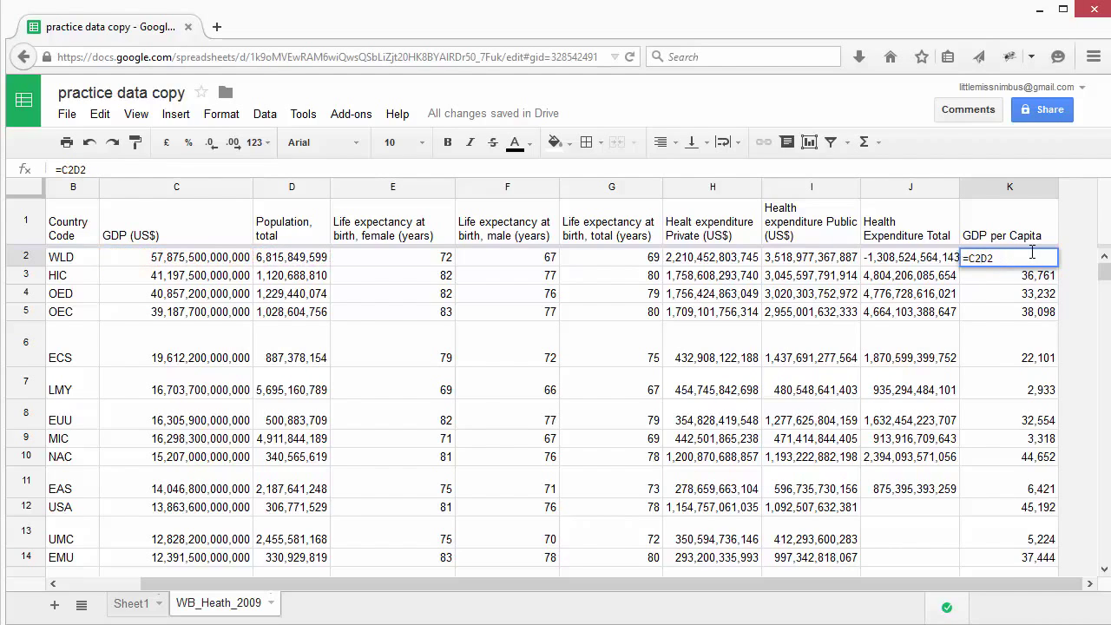
pyautogui.write('*')
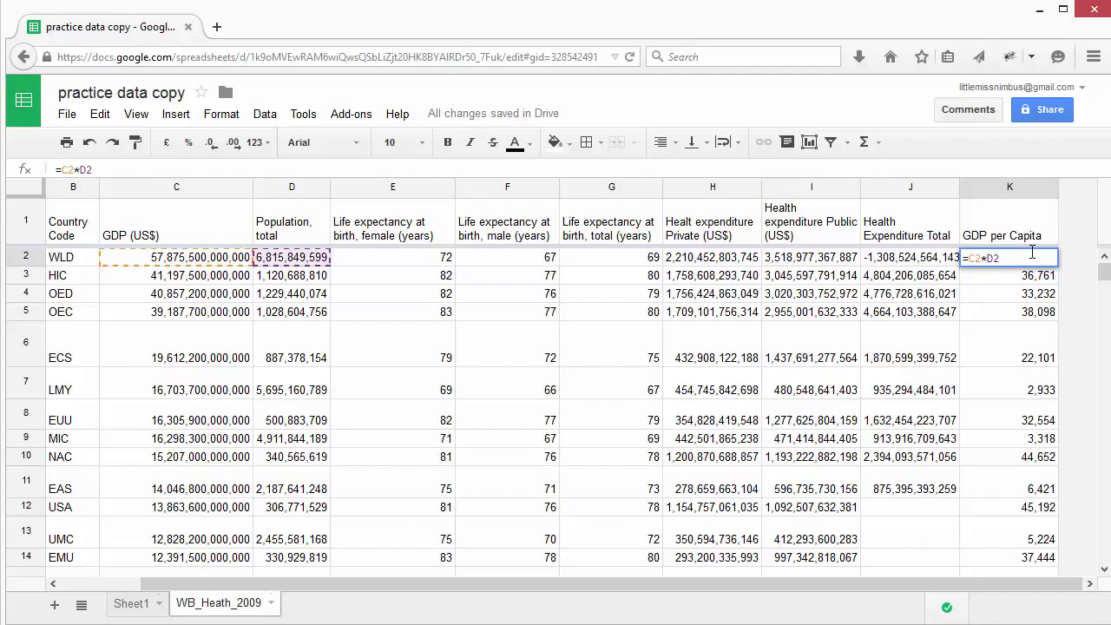
pyautogui.press('Return')
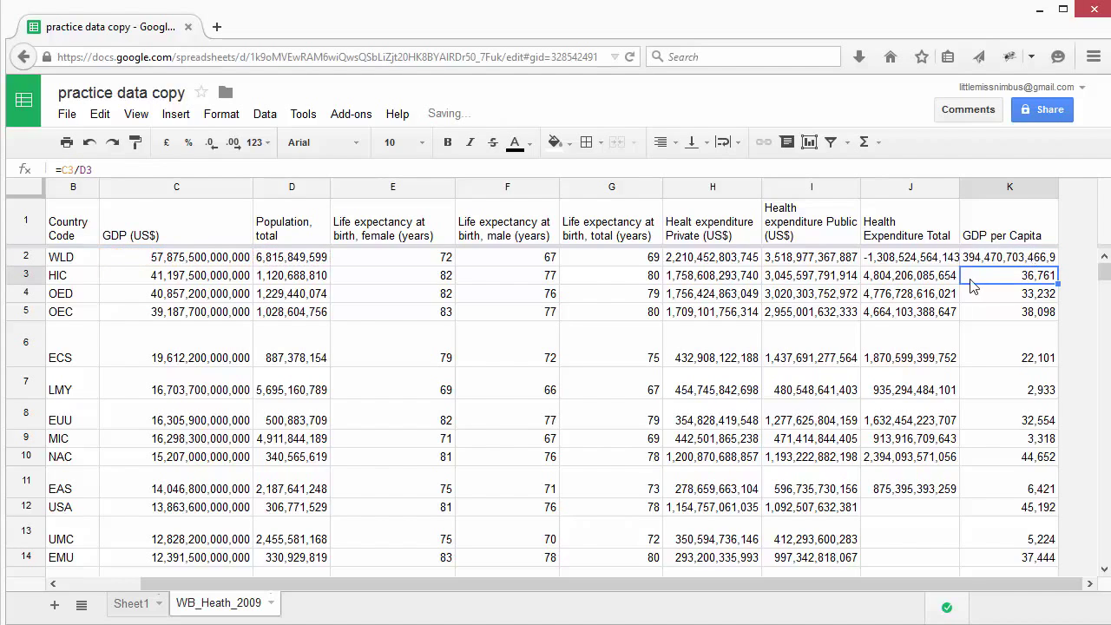